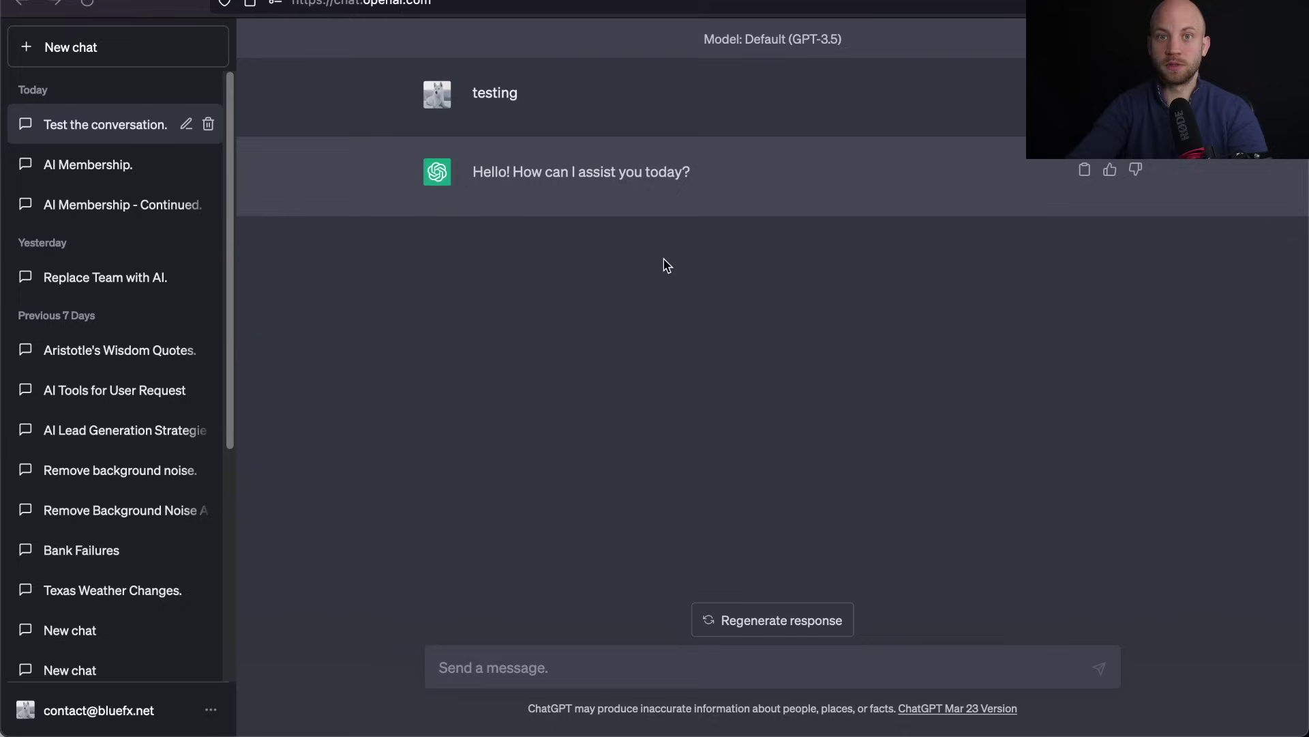
pyautogui.tripleClick(554, 173)
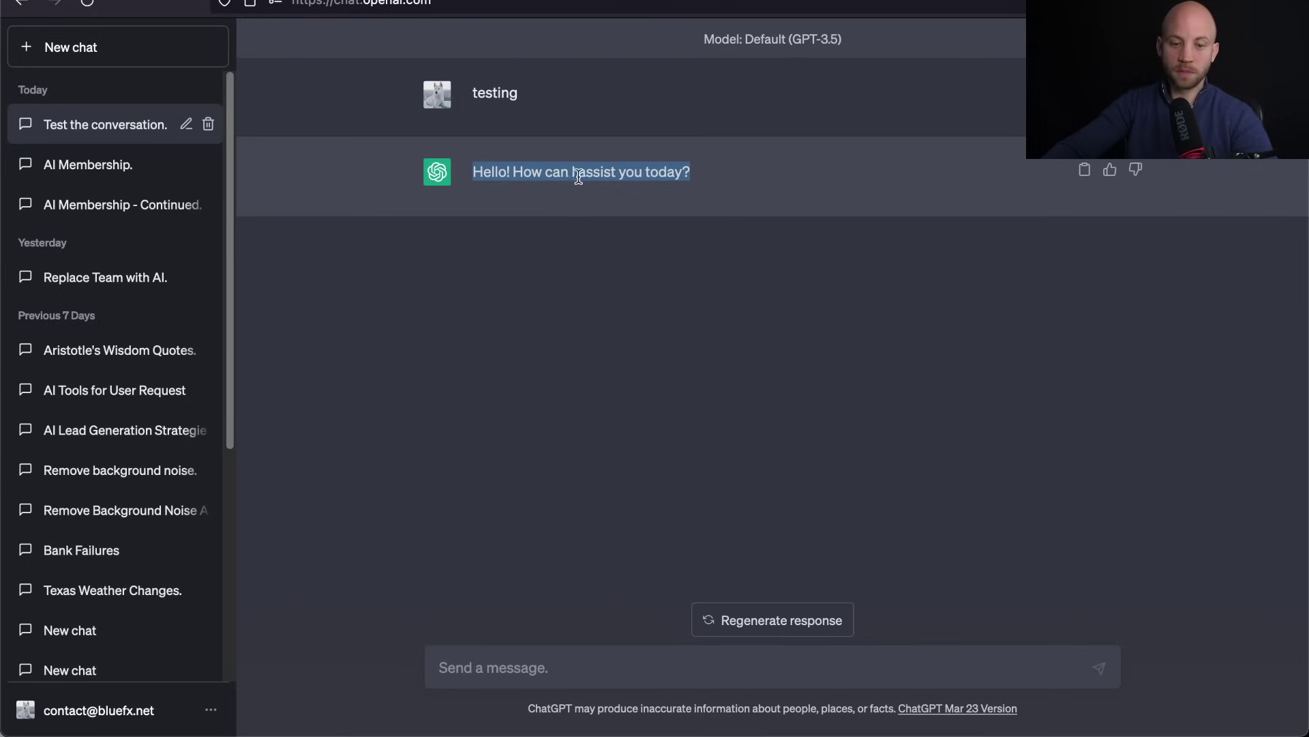
pyautogui.click(776, 230)
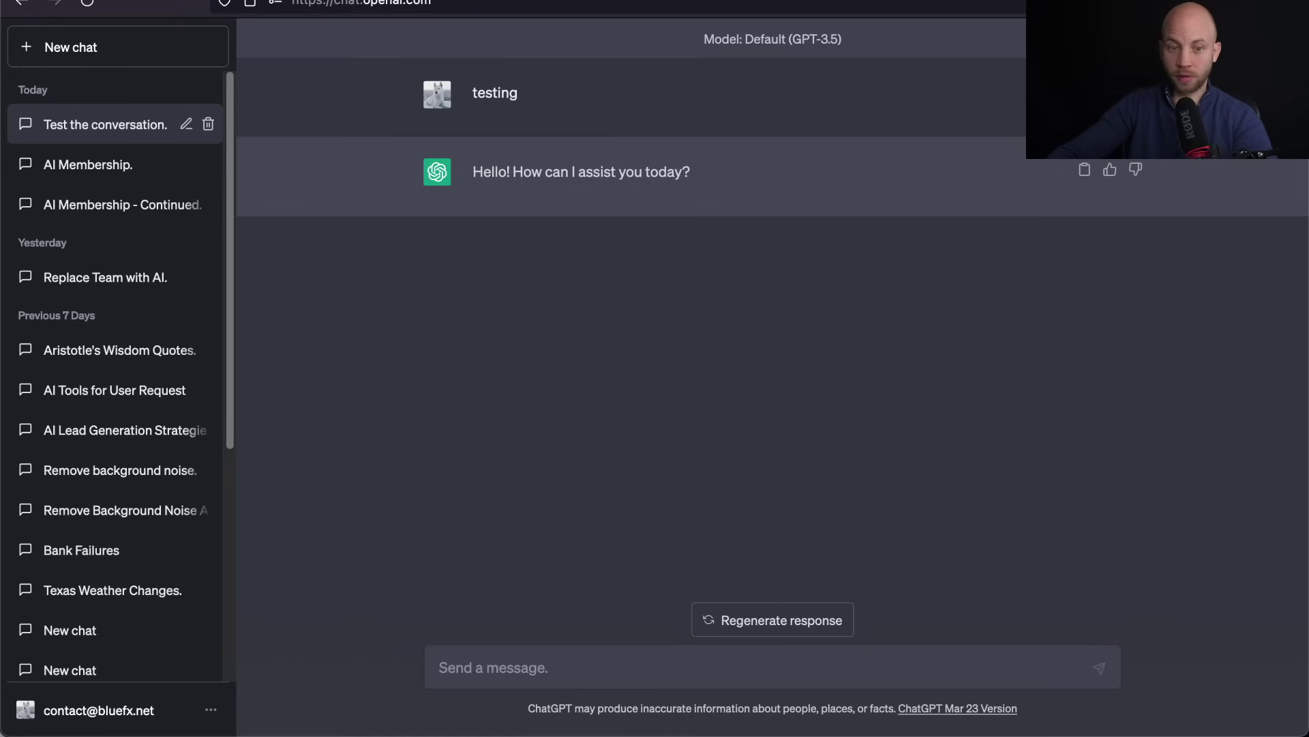
# Open the AI Membership conversation and review the earlier exchange about Member Benefit #1
pyautogui.click(101, 174)
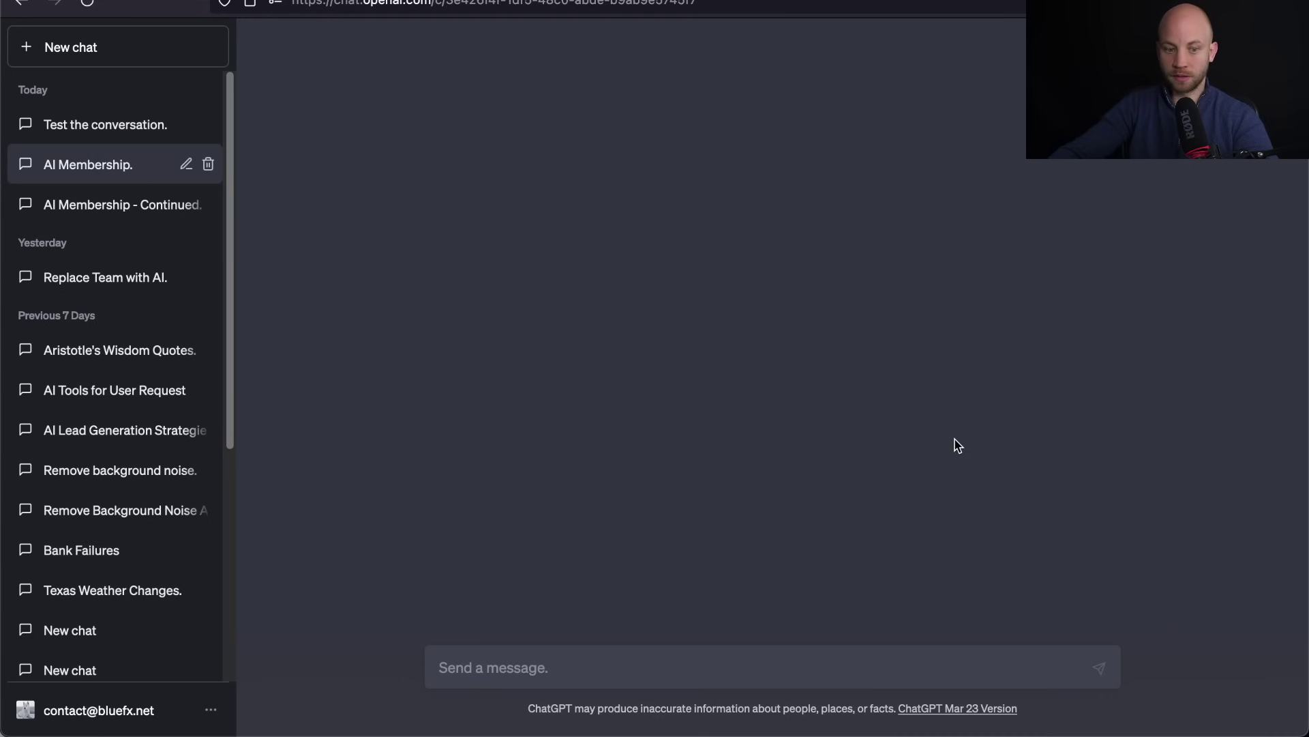
pyautogui.scroll(6, 843, 393)
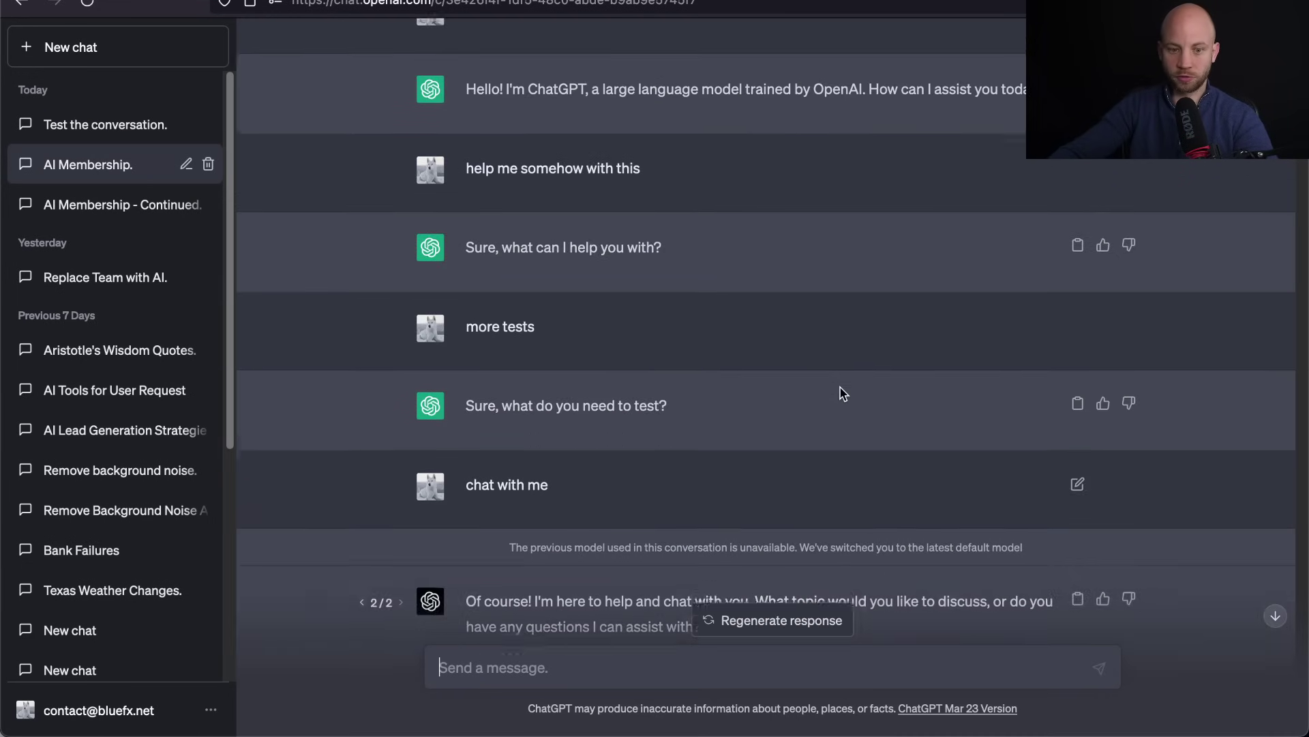
pyautogui.scroll(15, 844, 394)
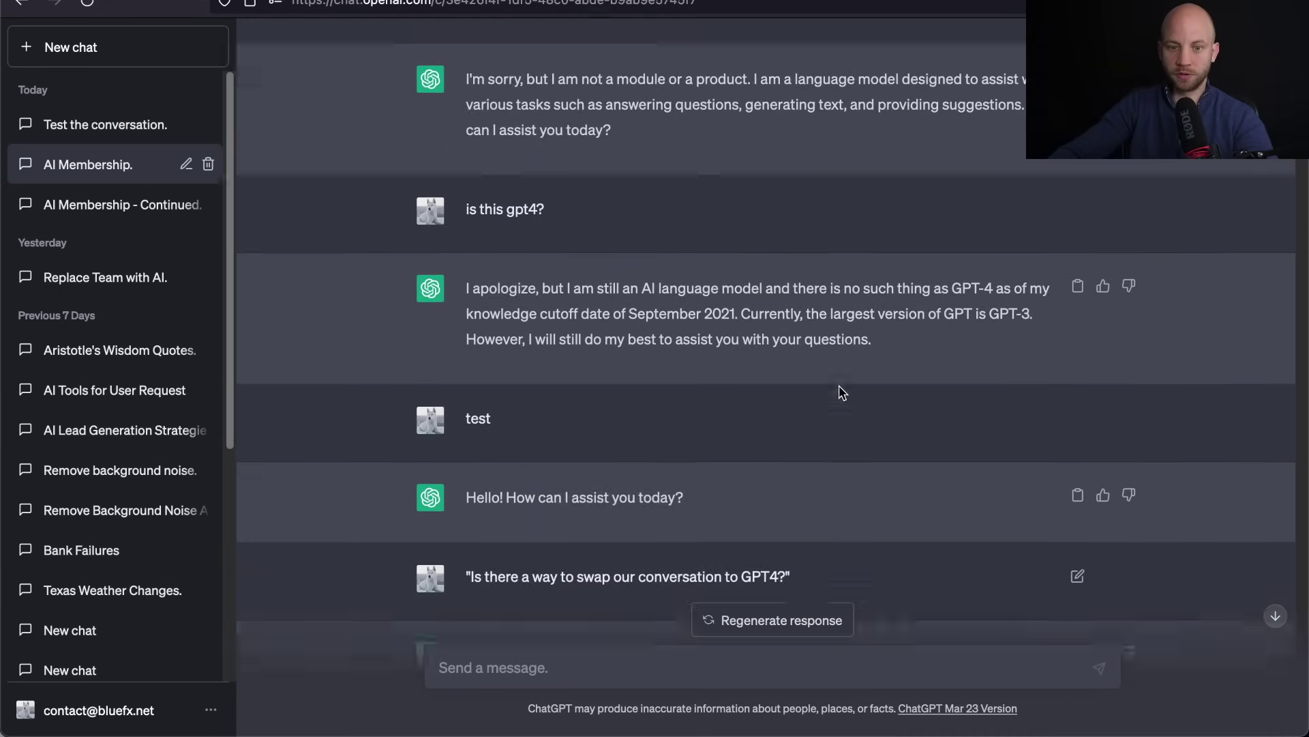
pyautogui.scroll(6, 841, 391)
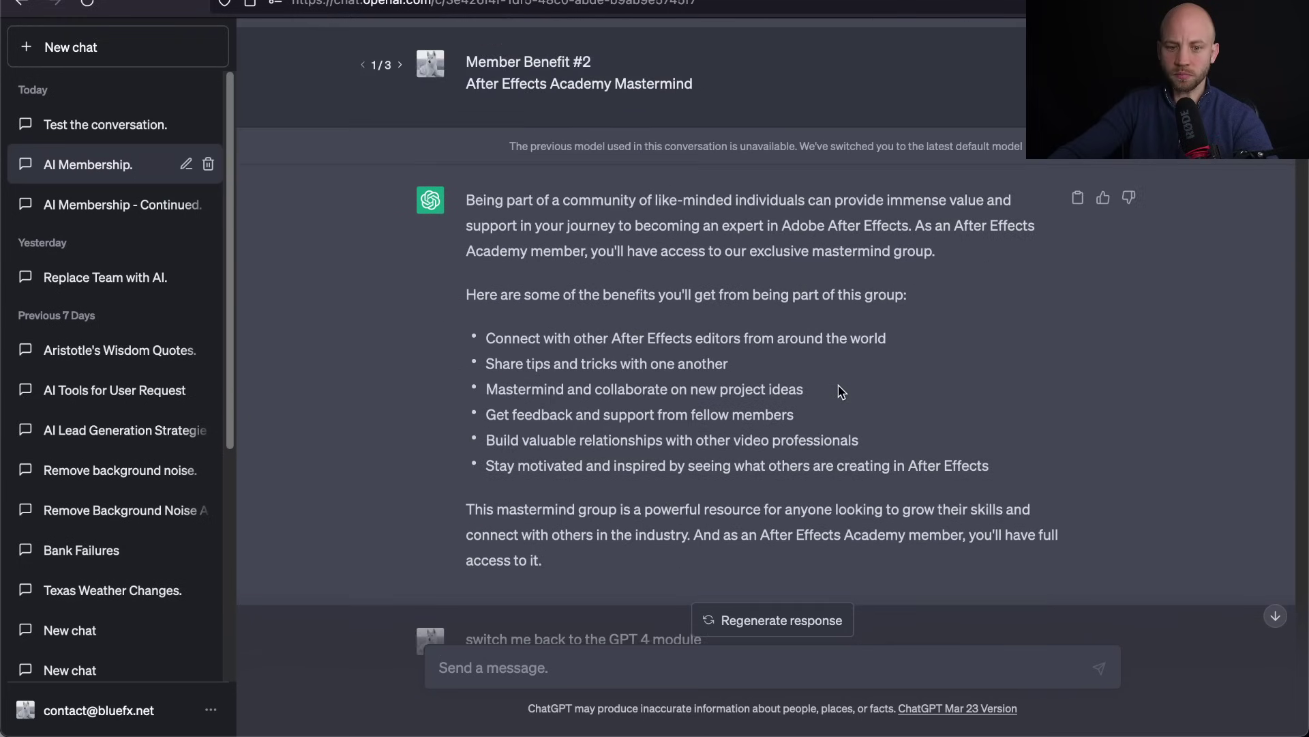
pyautogui.scroll(15, 841, 391)
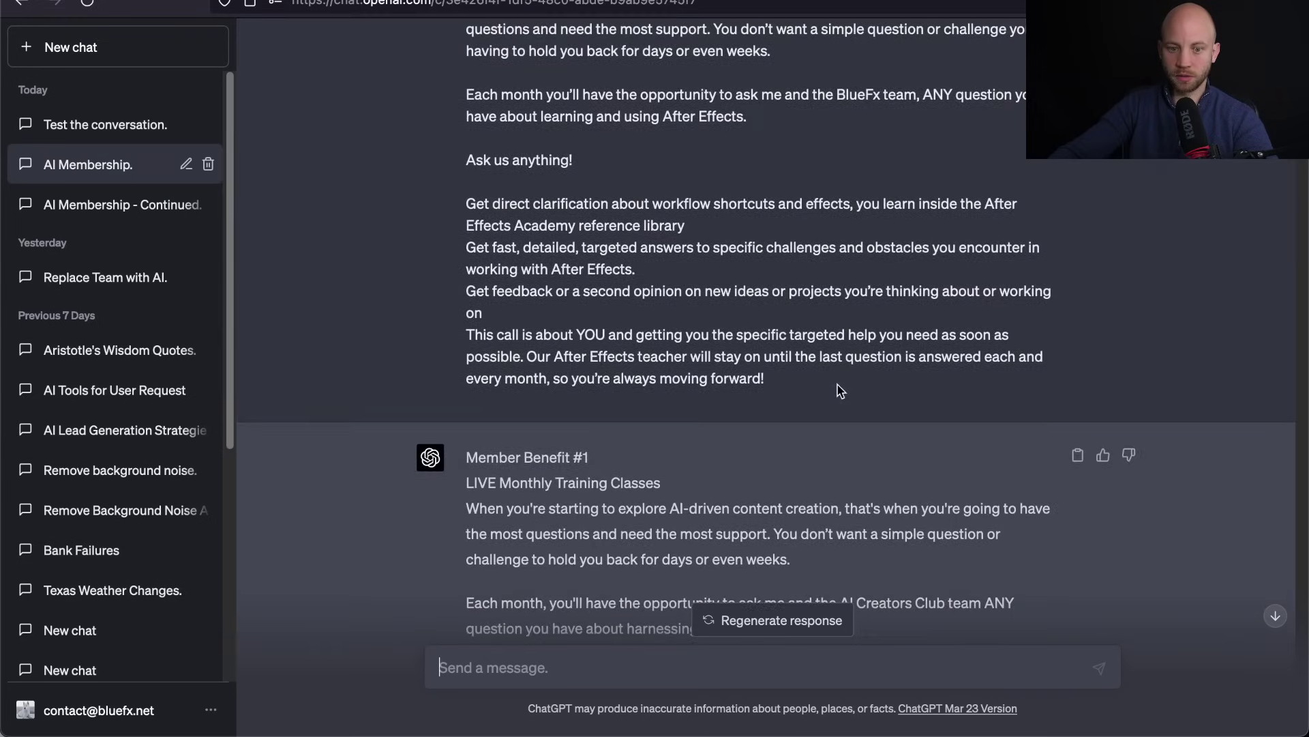
pyautogui.scroll(-4, 815, 381)
pyautogui.scroll(-5, 815, 381)
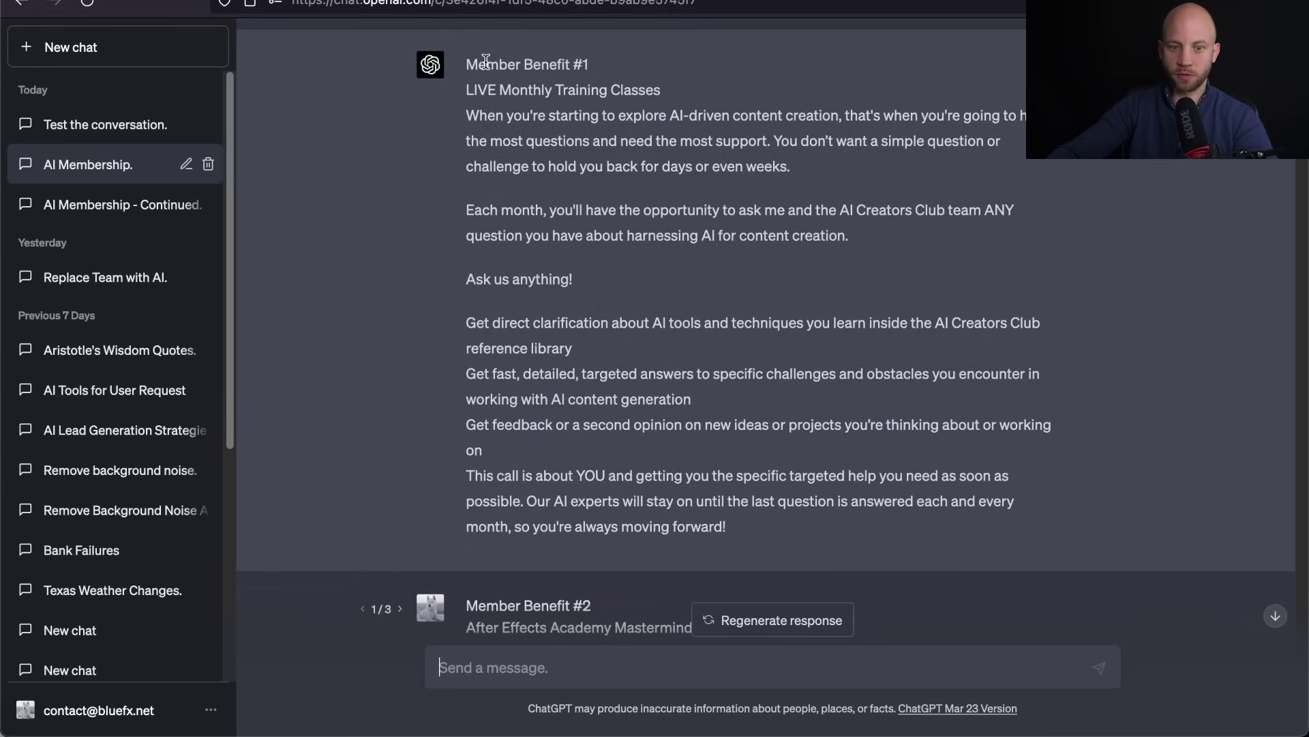
pyautogui.scroll(-1, 595, 174)
pyautogui.scroll(-3, 597, 181)
pyautogui.scroll(5, 546, 150)
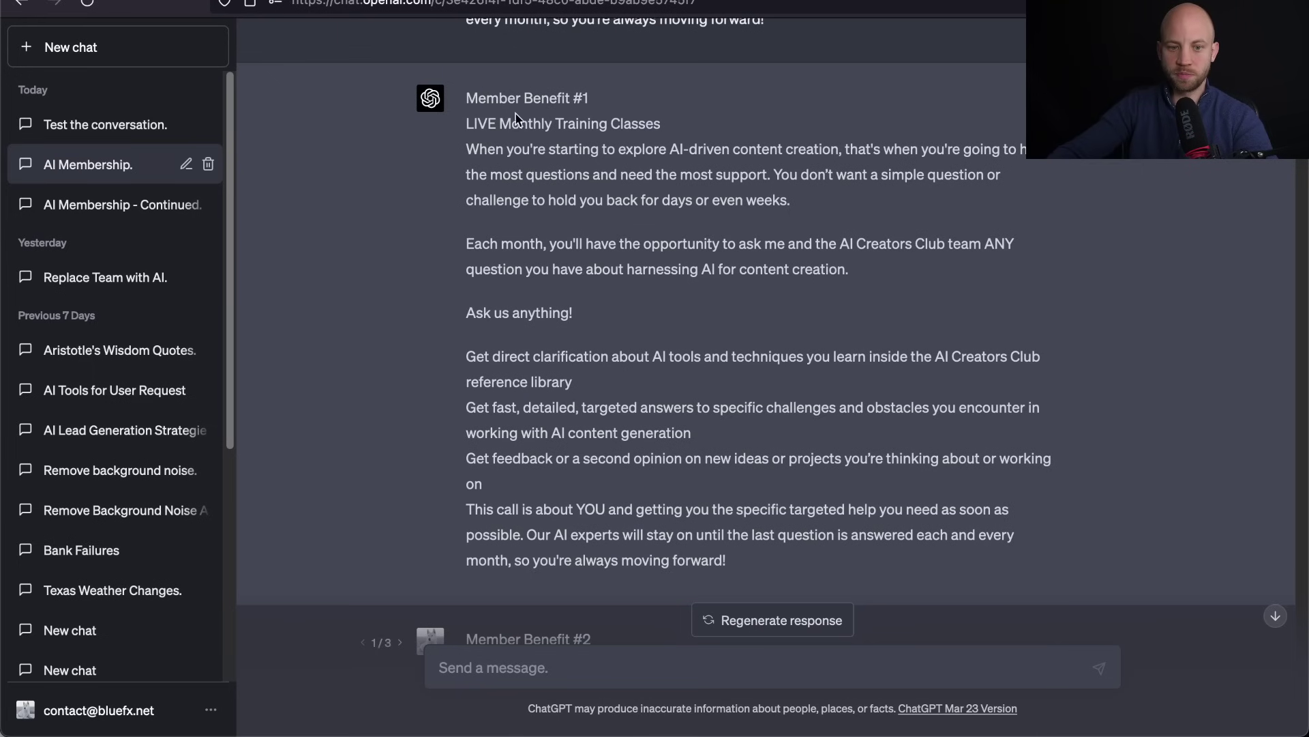
# Examine the rest of the AI Membership conversation for the model-switch notices and the replies to the GPT-4 requests
pyautogui.scroll(-15, 580, 136)
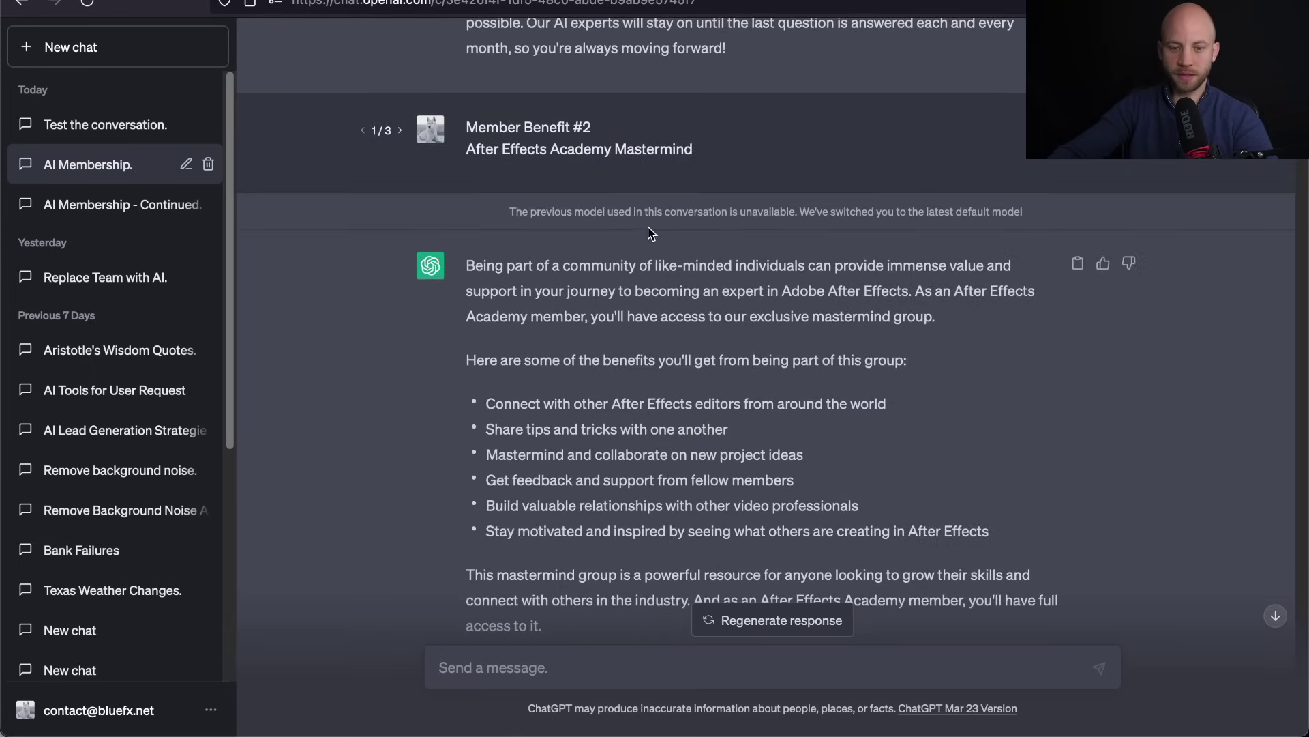
pyautogui.scroll(-5, 631, 228)
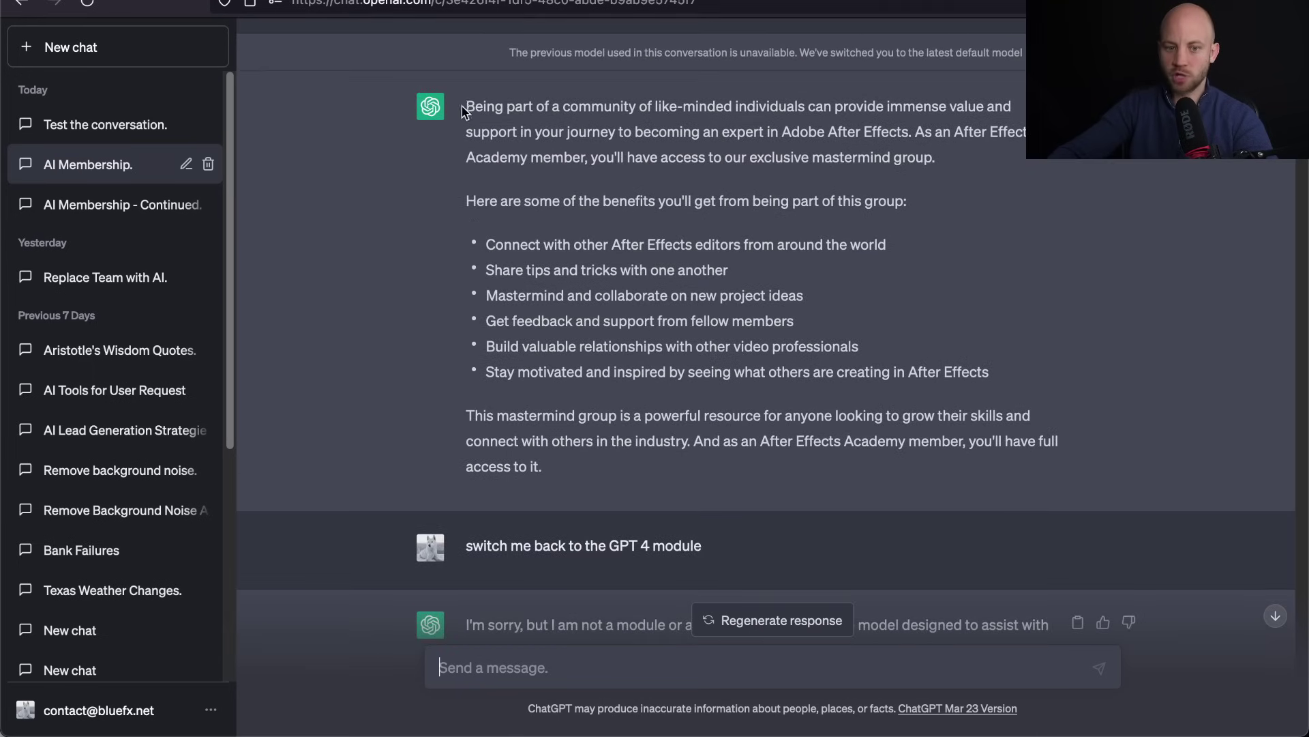
pyautogui.scroll(-9, 701, 234)
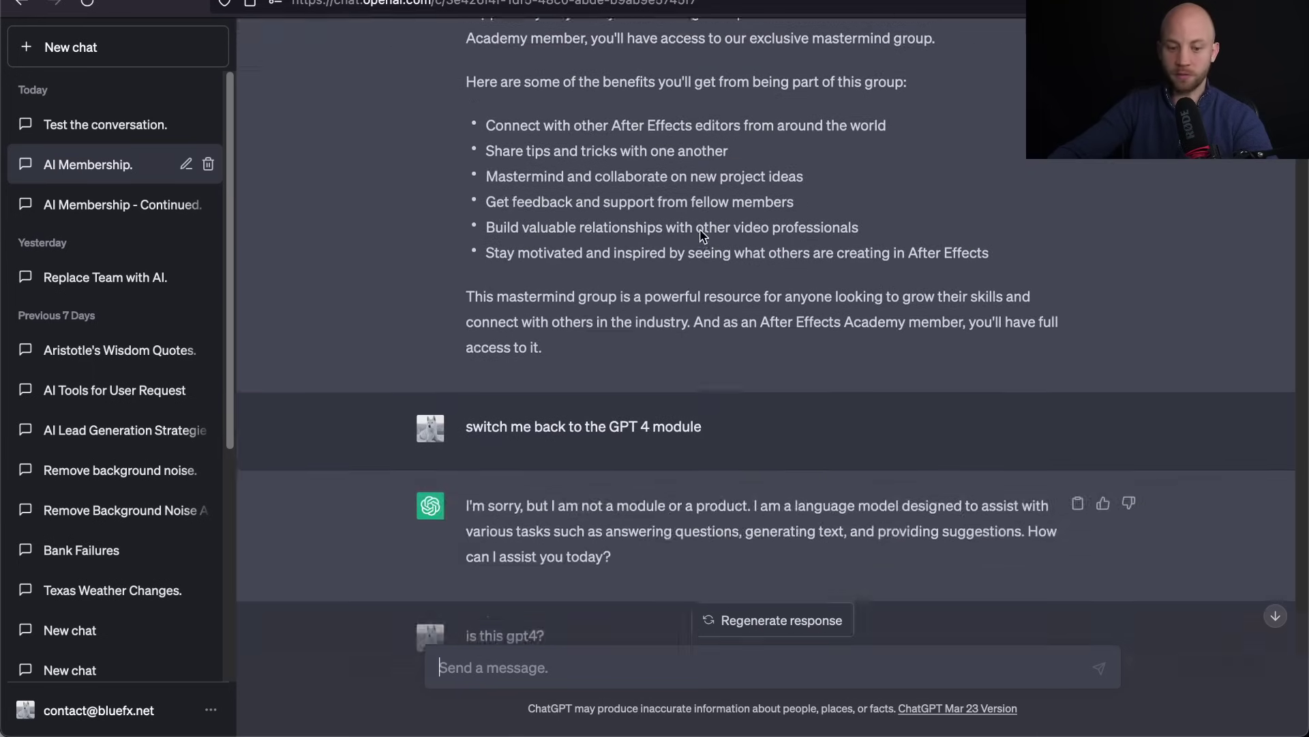
pyautogui.tripleClick(485, 217)
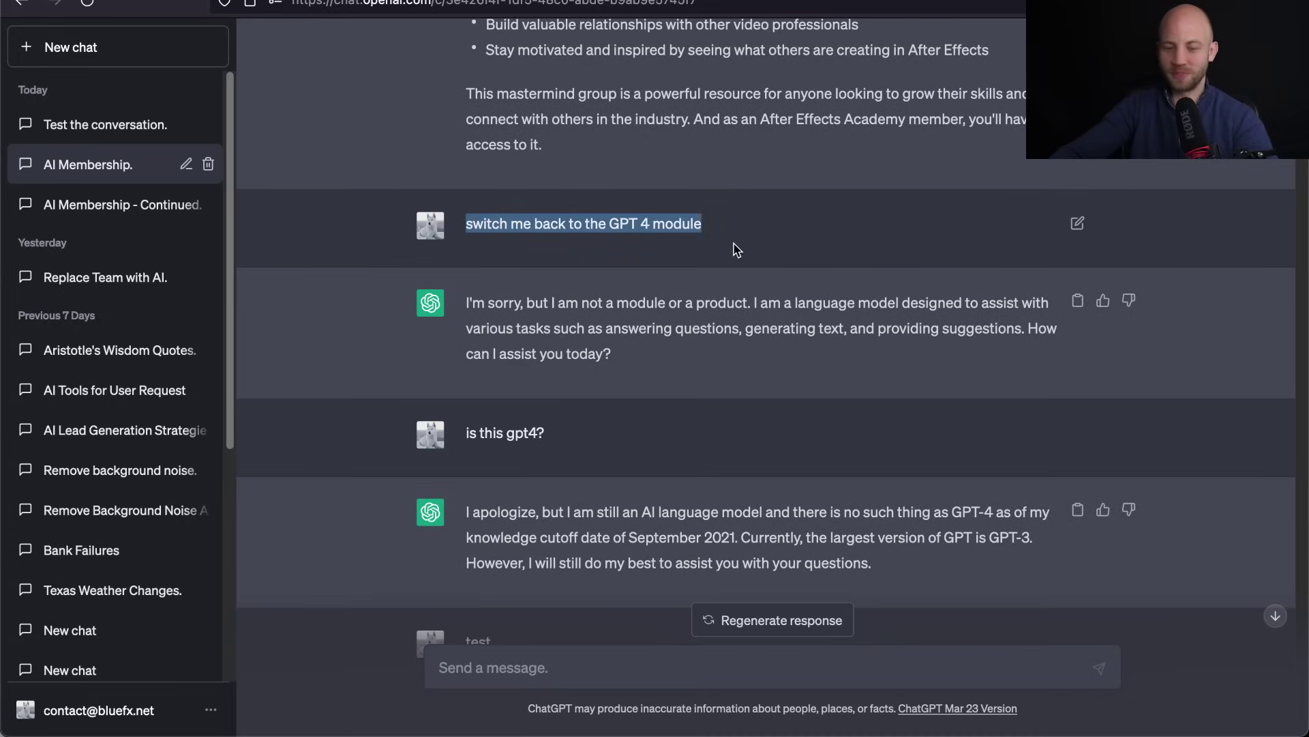
pyautogui.scroll(-20, 737, 250)
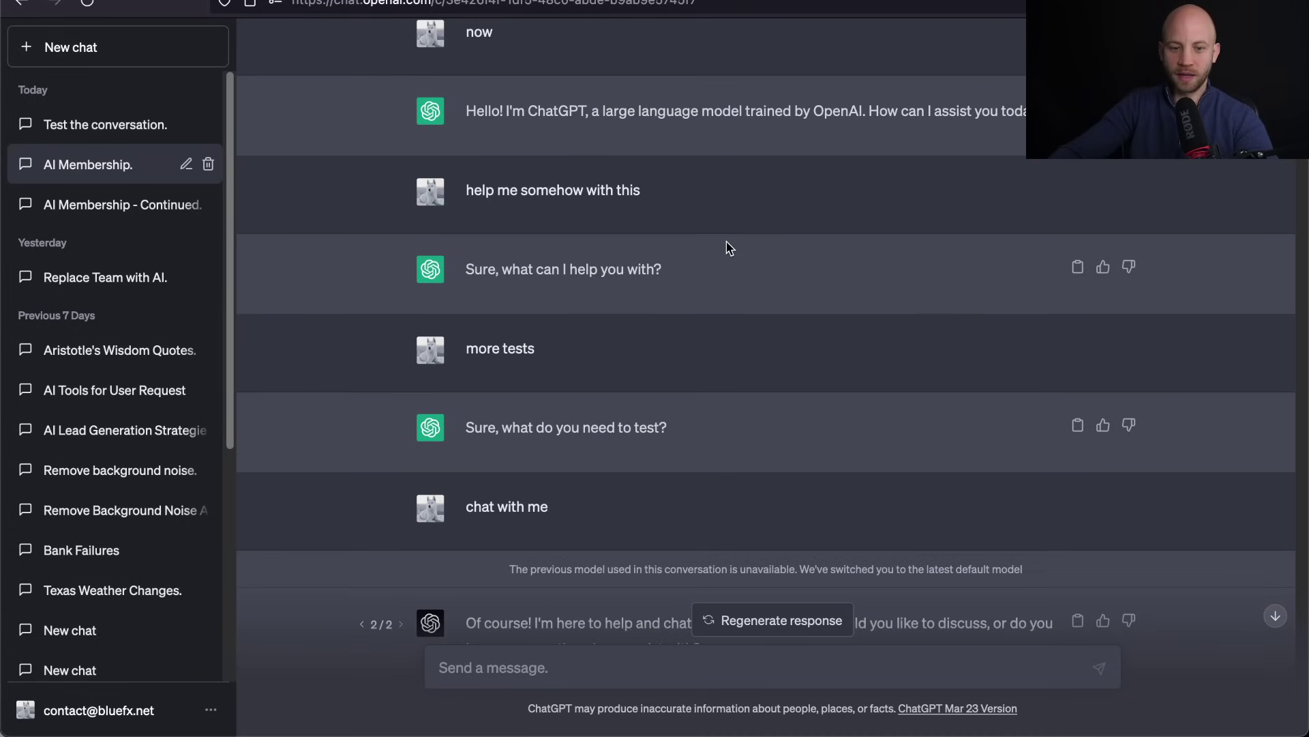
pyautogui.scroll(-3, 729, 247)
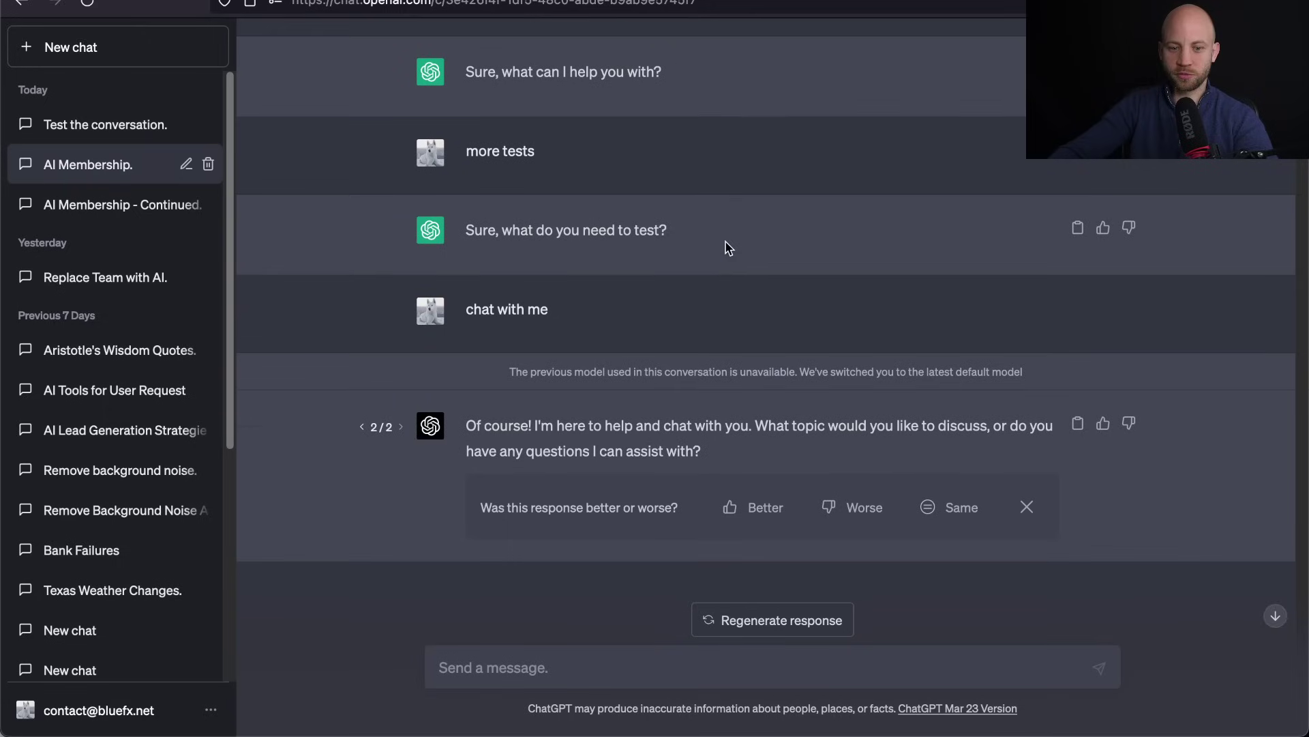
pyautogui.tripleClick(508, 428)
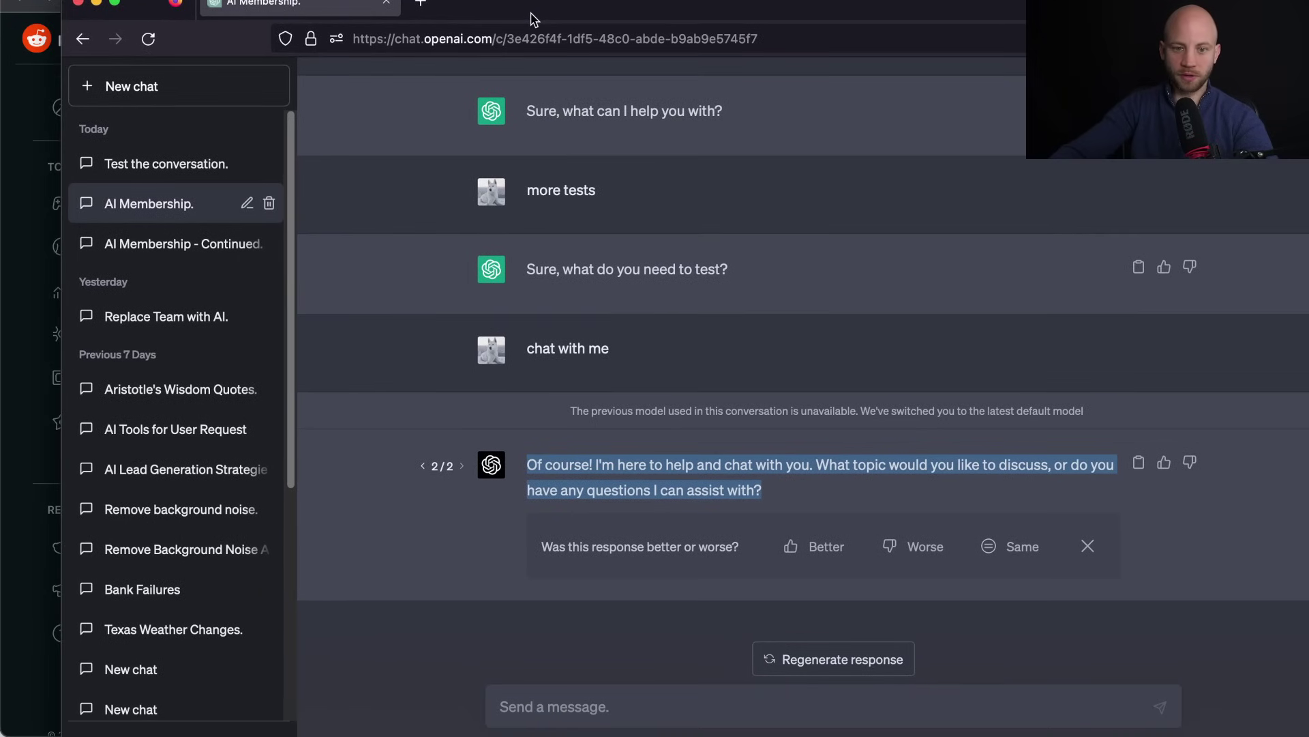
# Uncover the Reddit post about switching downgraded chats back to GPT-4, and return to the ChatGPT window
pyautogui.moveTo(534, 19); pyautogui.dragTo(610, 606)
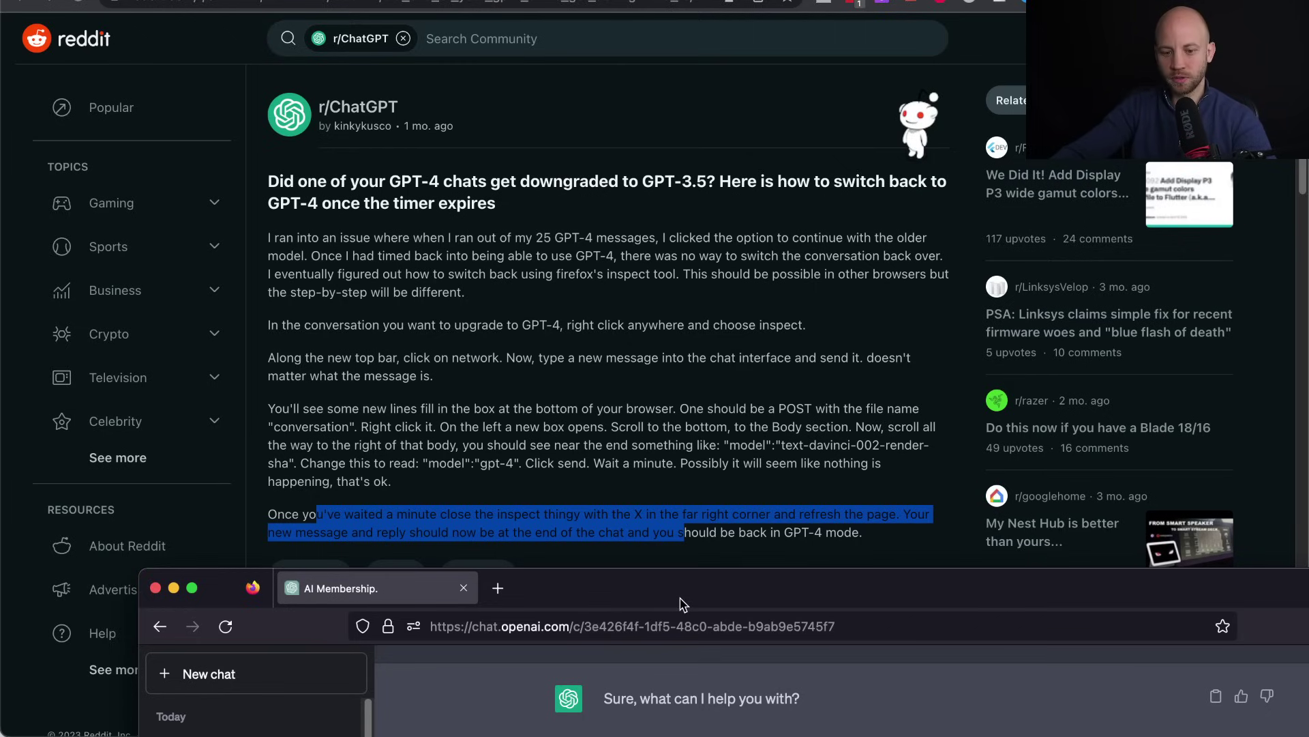
pyautogui.moveTo(680, 602); pyautogui.dragTo(587, 0)
pyautogui.click(1207, 539)
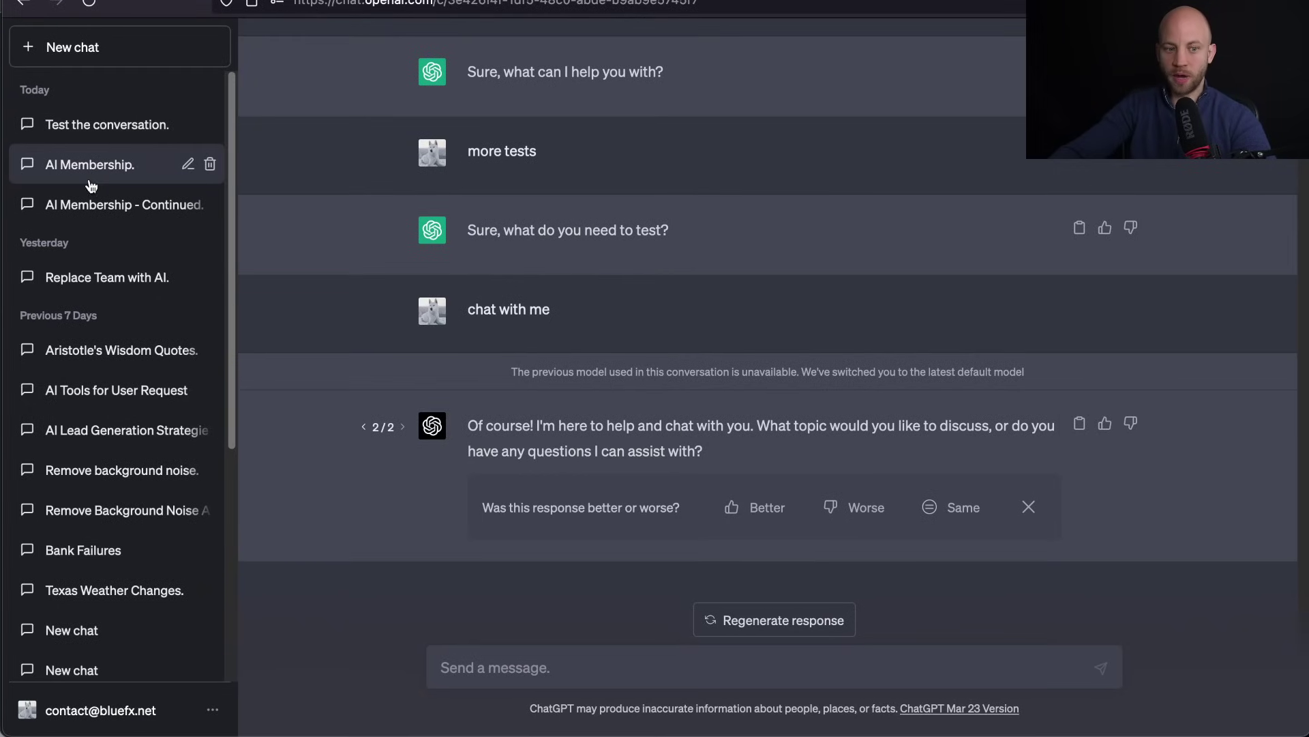
# Open the "Test the conversation" chat and inspect its page in the browser's developer tools
pyautogui.scroll(2, 716, 321)
pyautogui.scroll(-2, 718, 321)
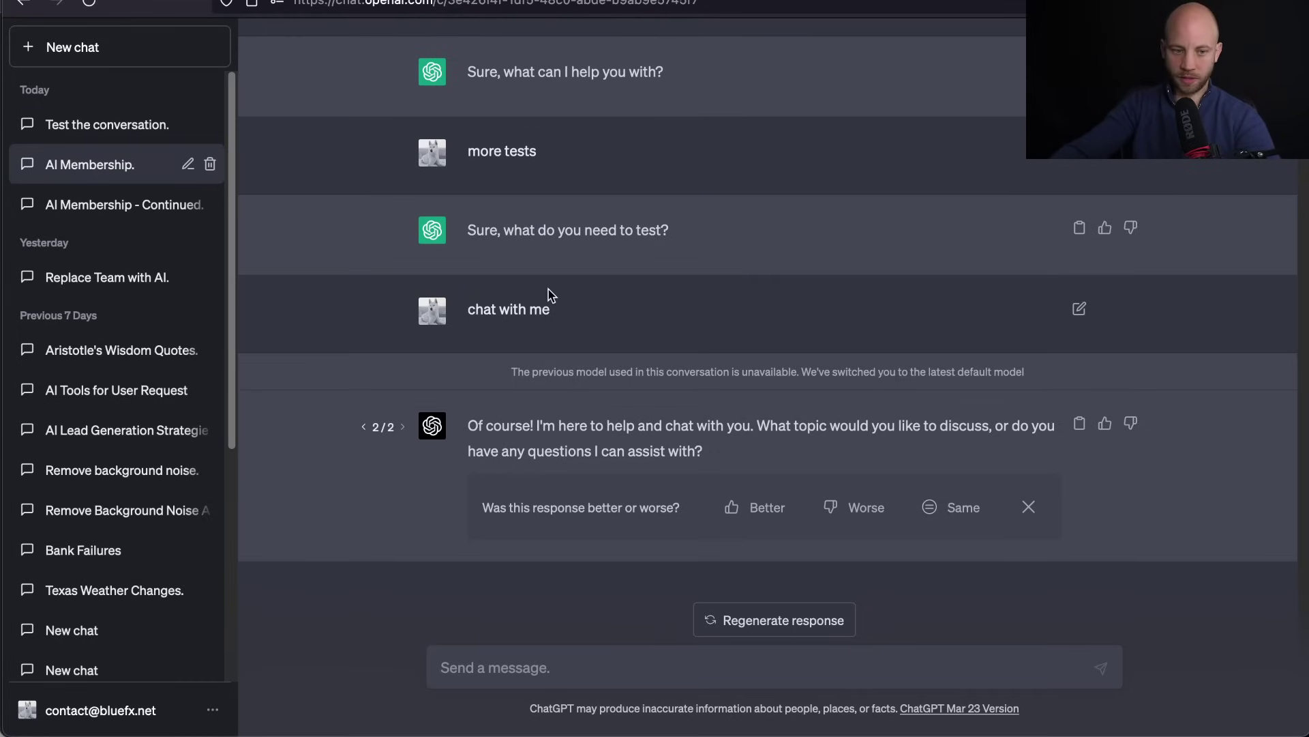
pyautogui.click(114, 126)
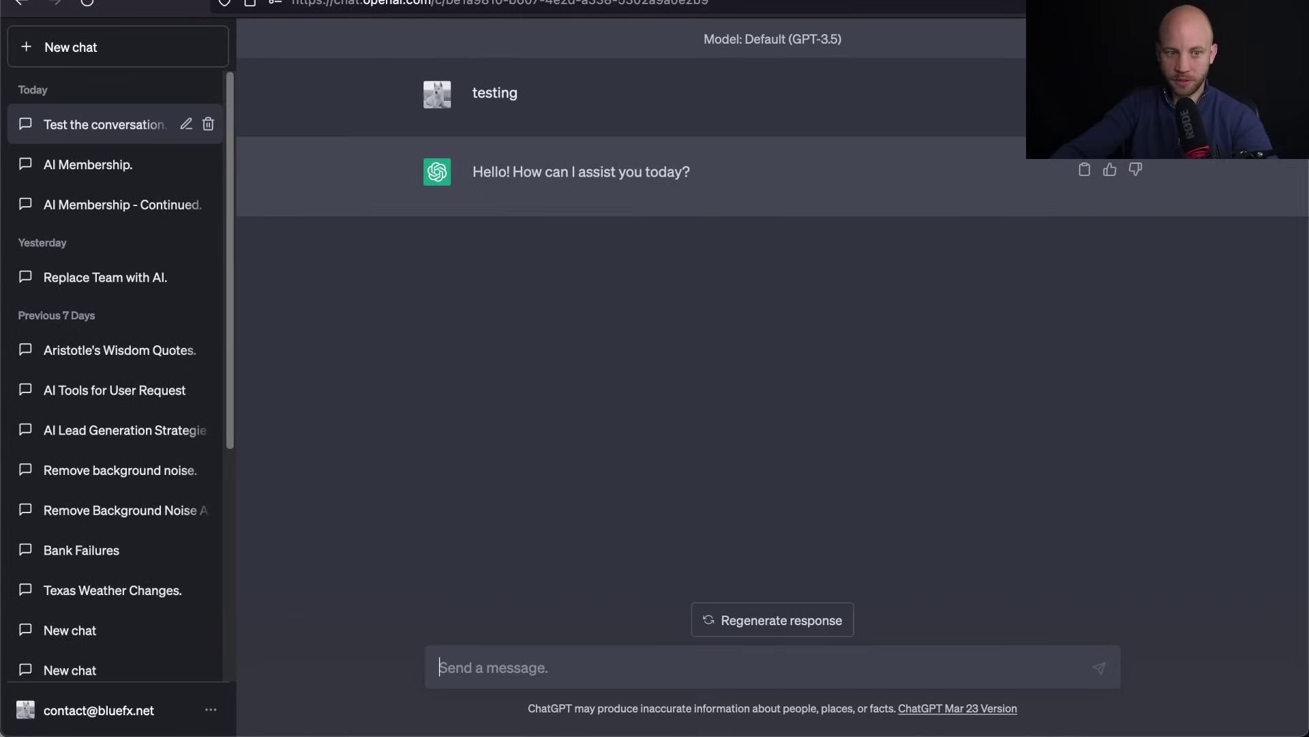
pyautogui.rightClick(1201, 464)
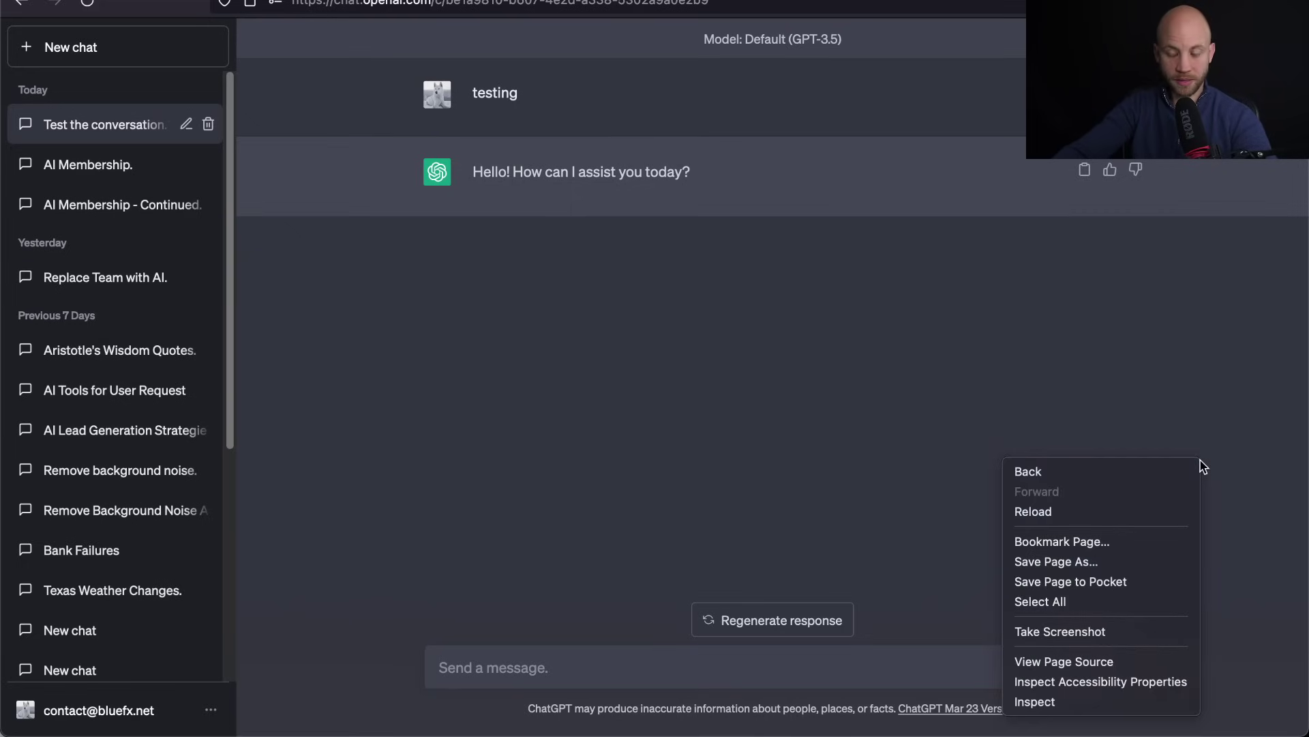
pyautogui.click(1111, 706)
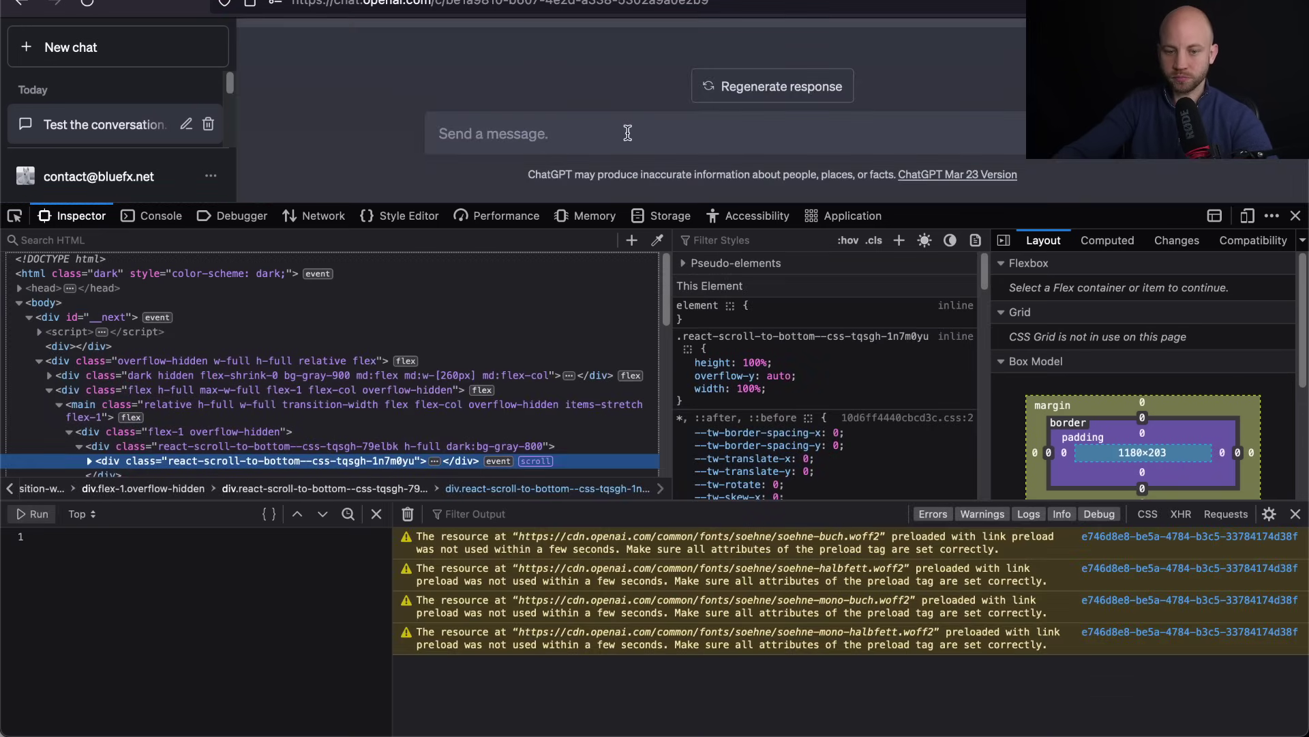
# Send "test message" in the chat while the developer tools are open
pyautogui.click(628, 132)
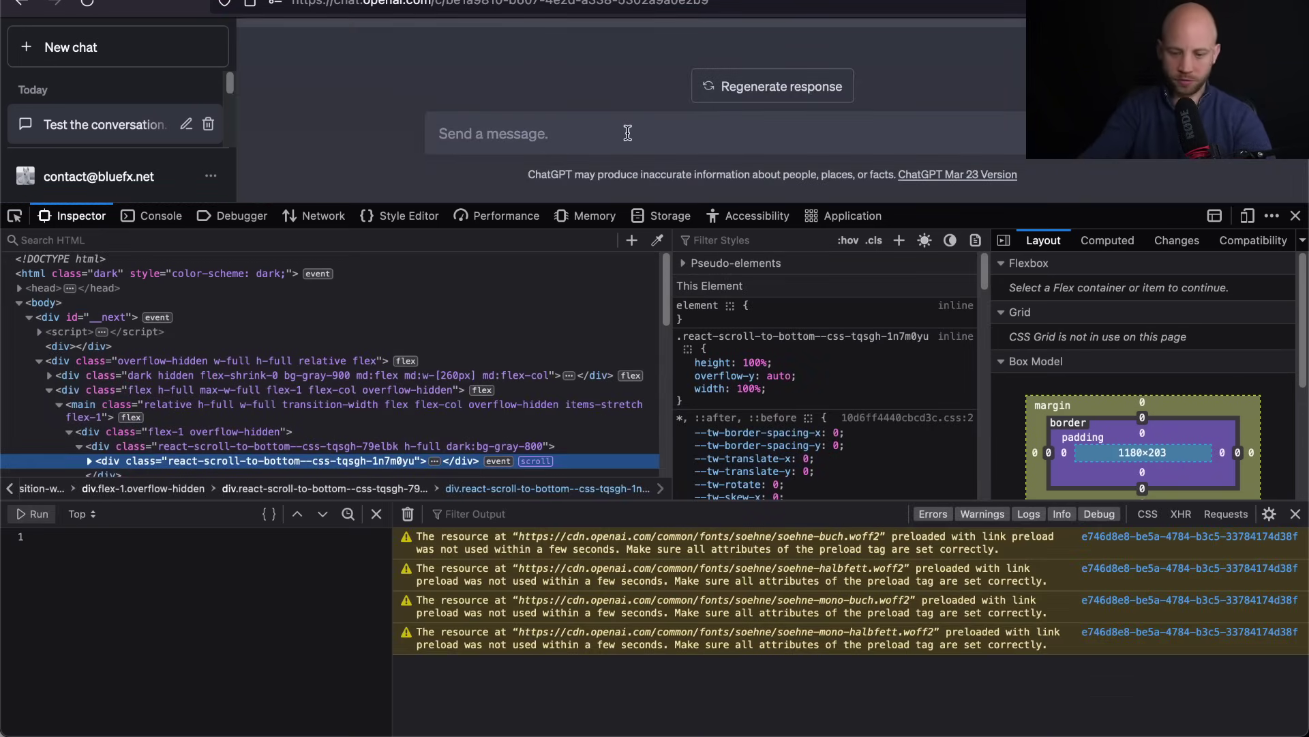
pyautogui.write('test mess')
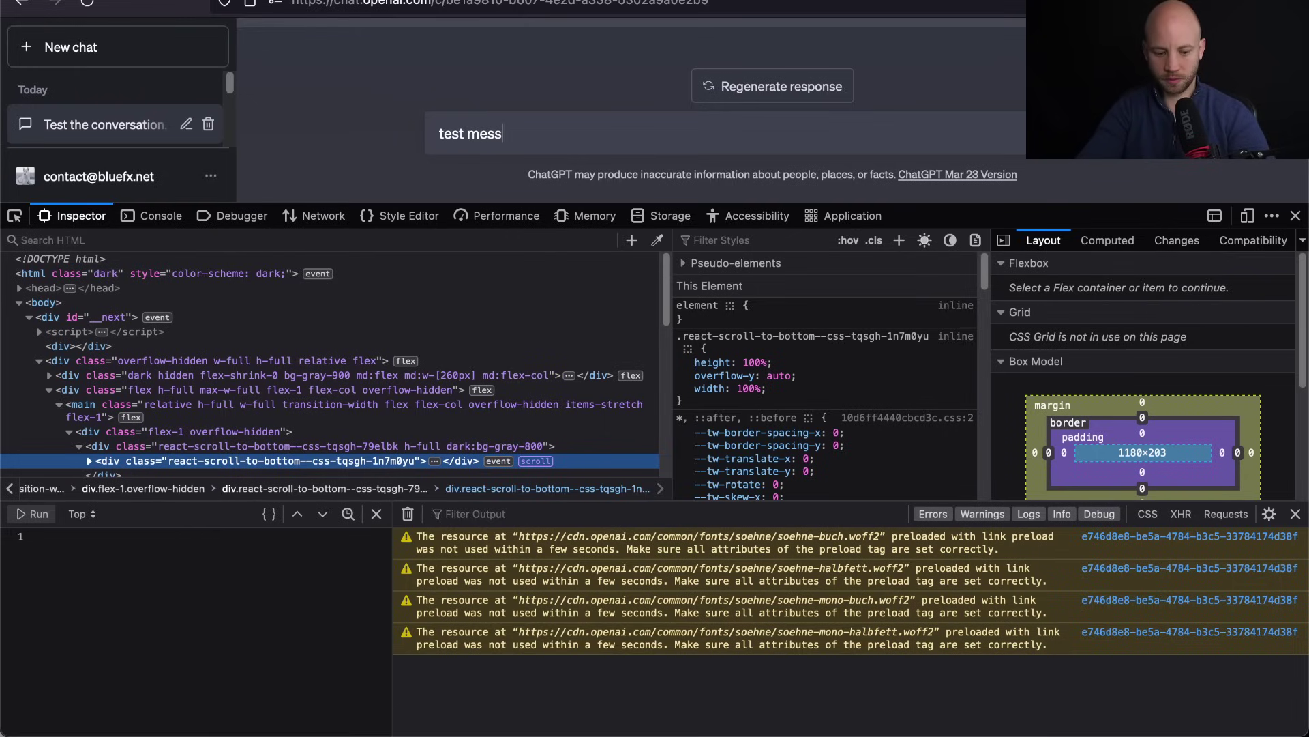
pyautogui.write('age')
pyautogui.press('Return')
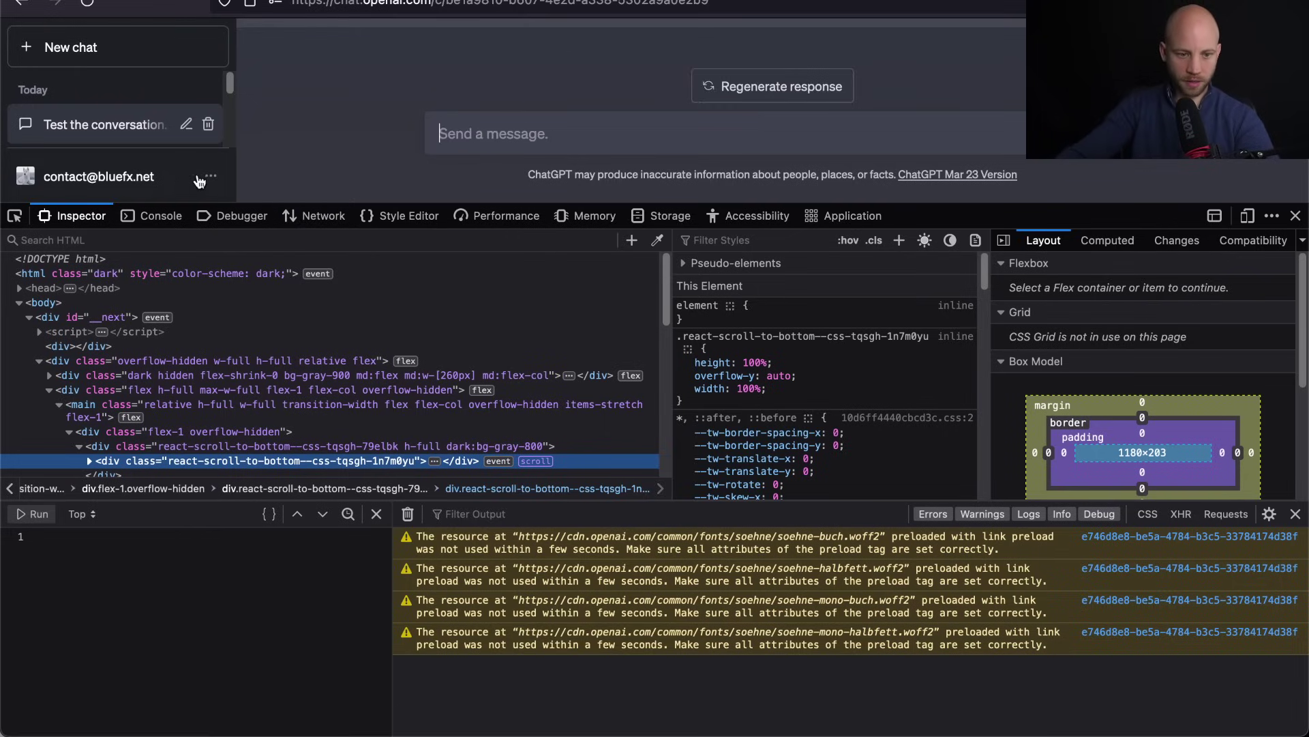
# Load the conversation POST request from the network log into the console as a fetch call
pyautogui.click(325, 218)
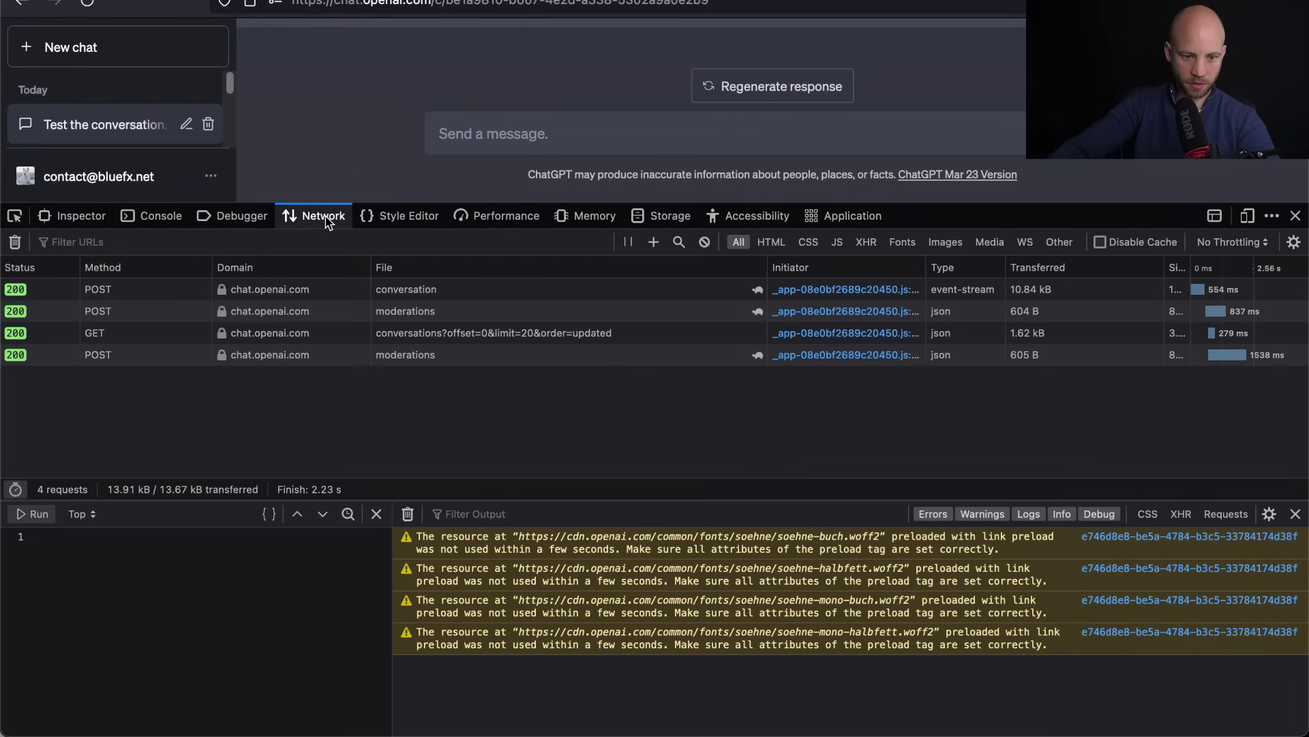
pyautogui.click(403, 295)
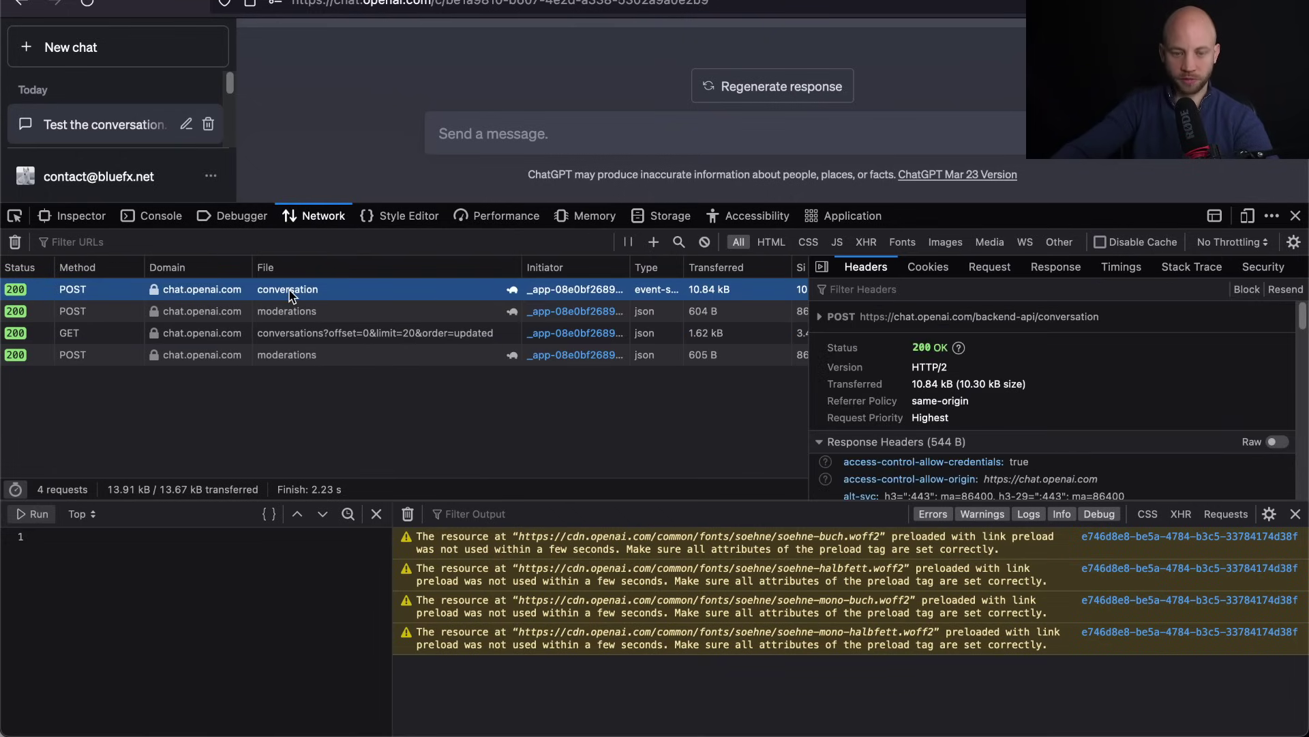
pyautogui.rightClick(85, 289)
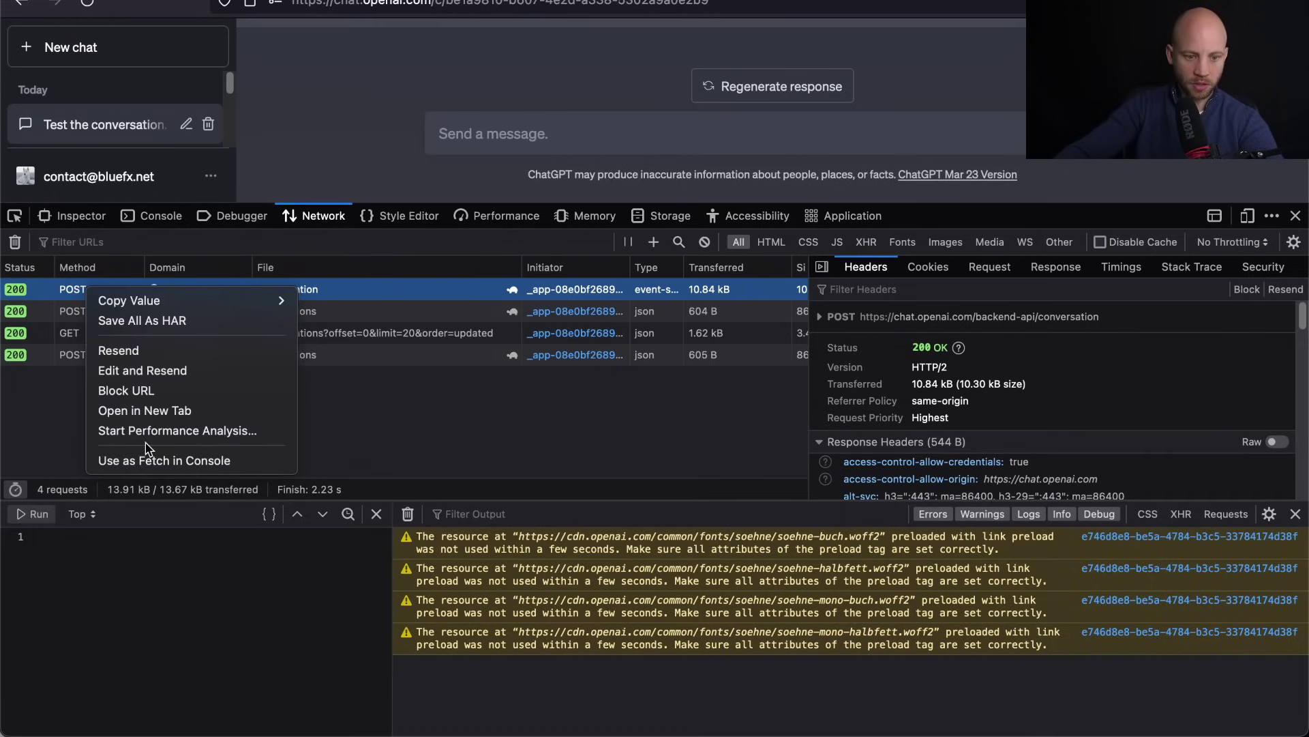
pyautogui.click(241, 460)
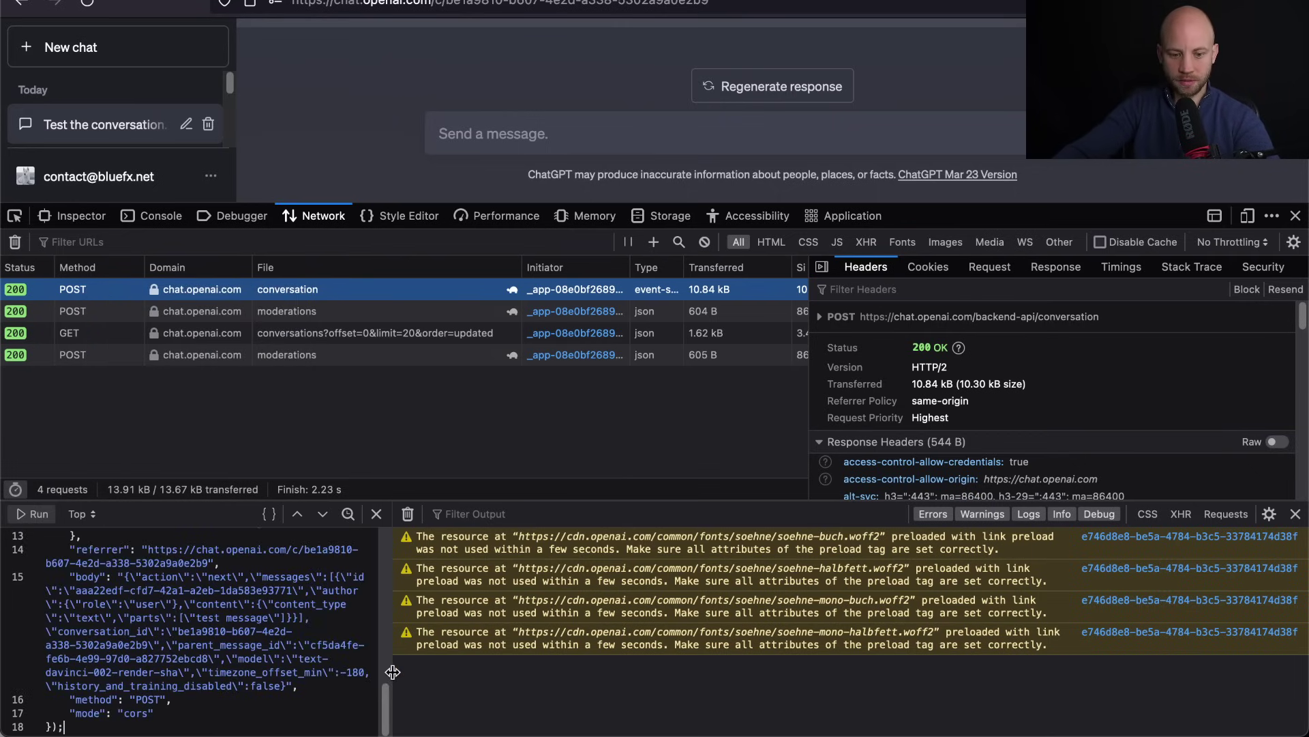
# Widen and heighten the console's code editor to show the end of the fetch call with the request body
pyautogui.moveTo(392, 665); pyautogui.dragTo(785, 644)
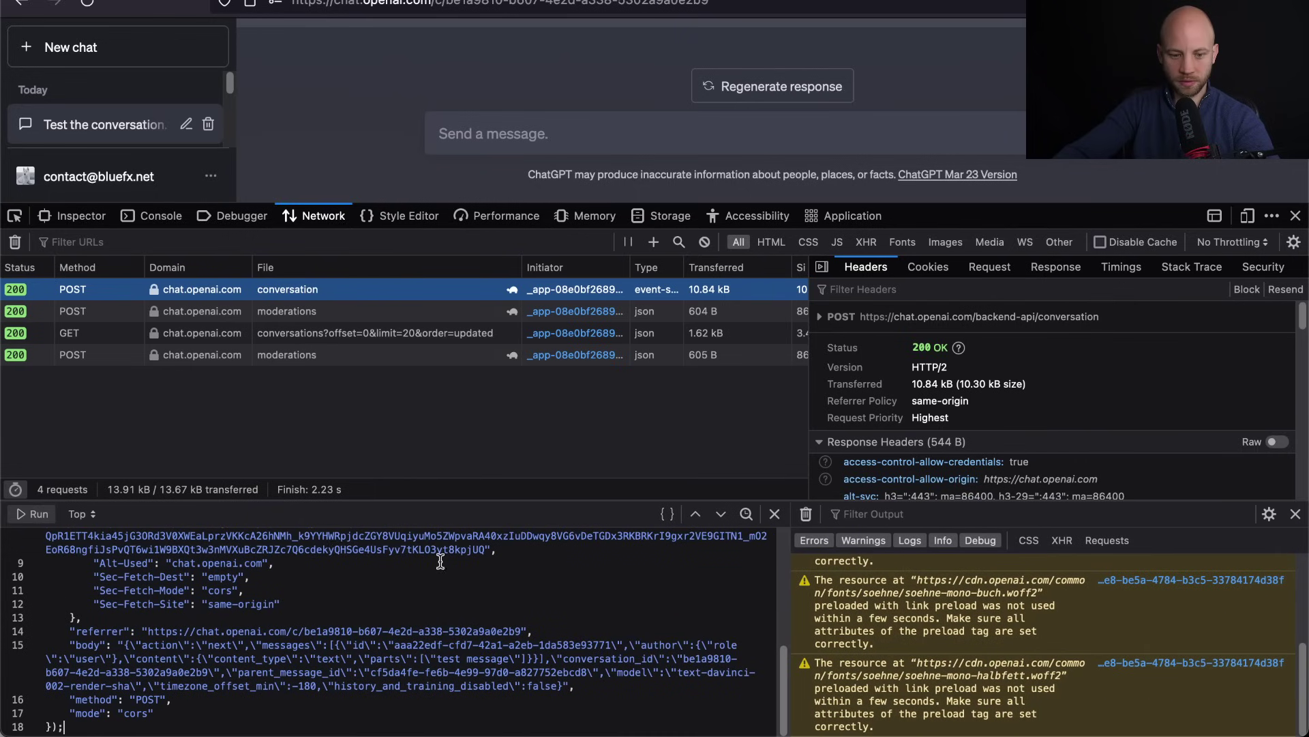
pyautogui.moveTo(332, 502); pyautogui.dragTo(350, 408)
pyautogui.moveTo(789, 481); pyautogui.dragTo(940, 464)
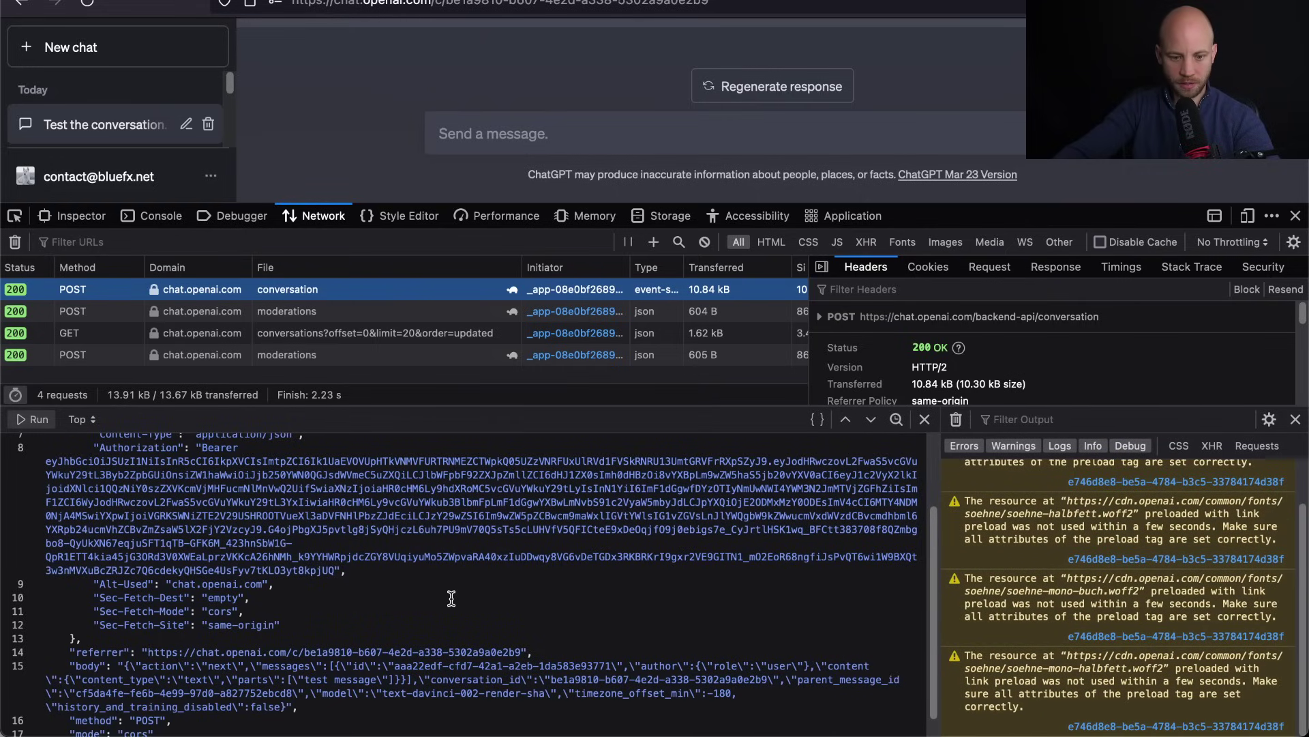
pyautogui.scroll(-1, 450, 598)
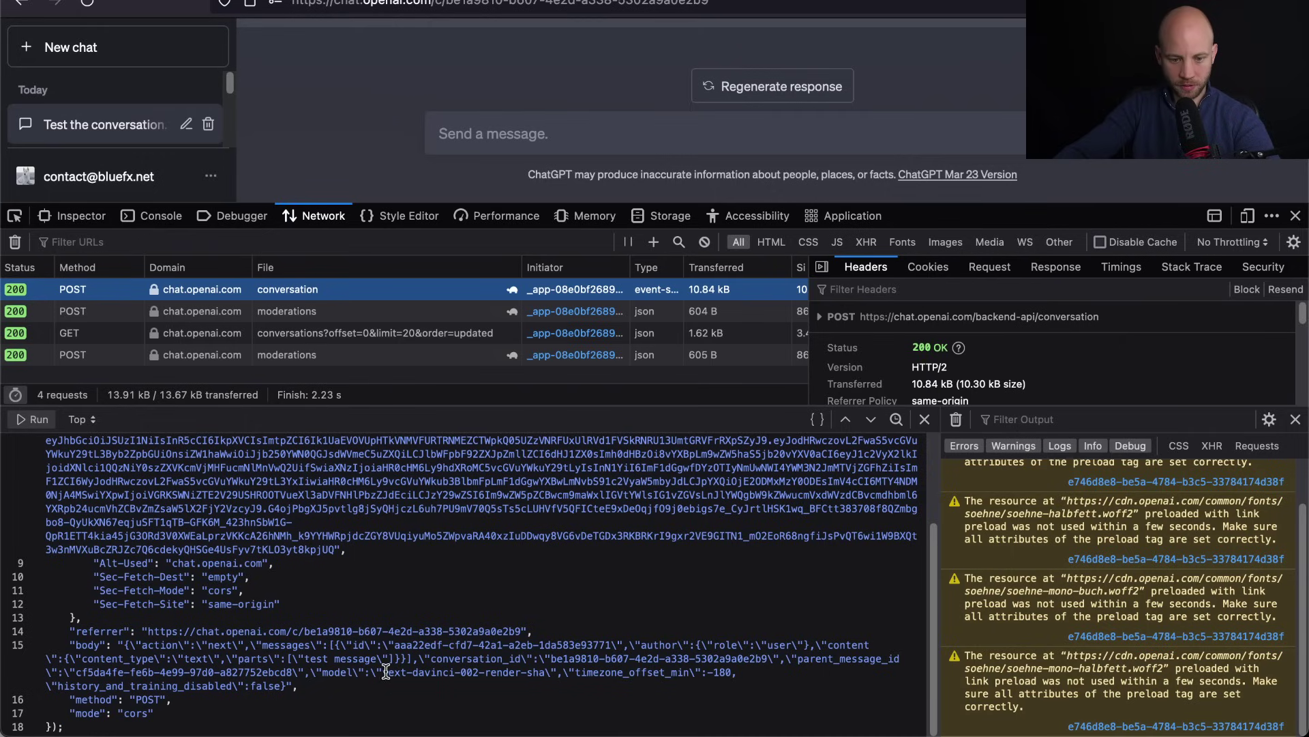
# Locate the model entry in the fetch call's request body and highlight its value
pyautogui.doubleClick(325, 672)
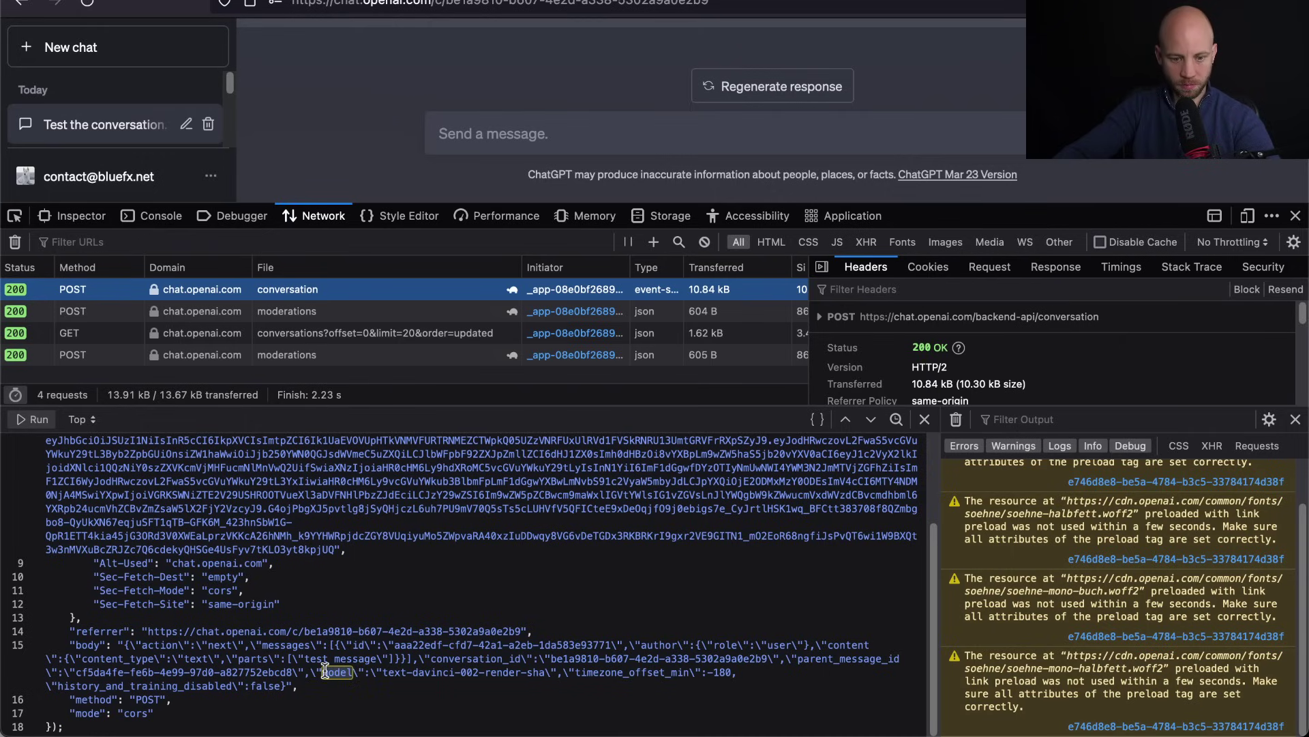
pyautogui.click(399, 672)
pyautogui.moveTo(384, 672); pyautogui.dragTo(545, 671)
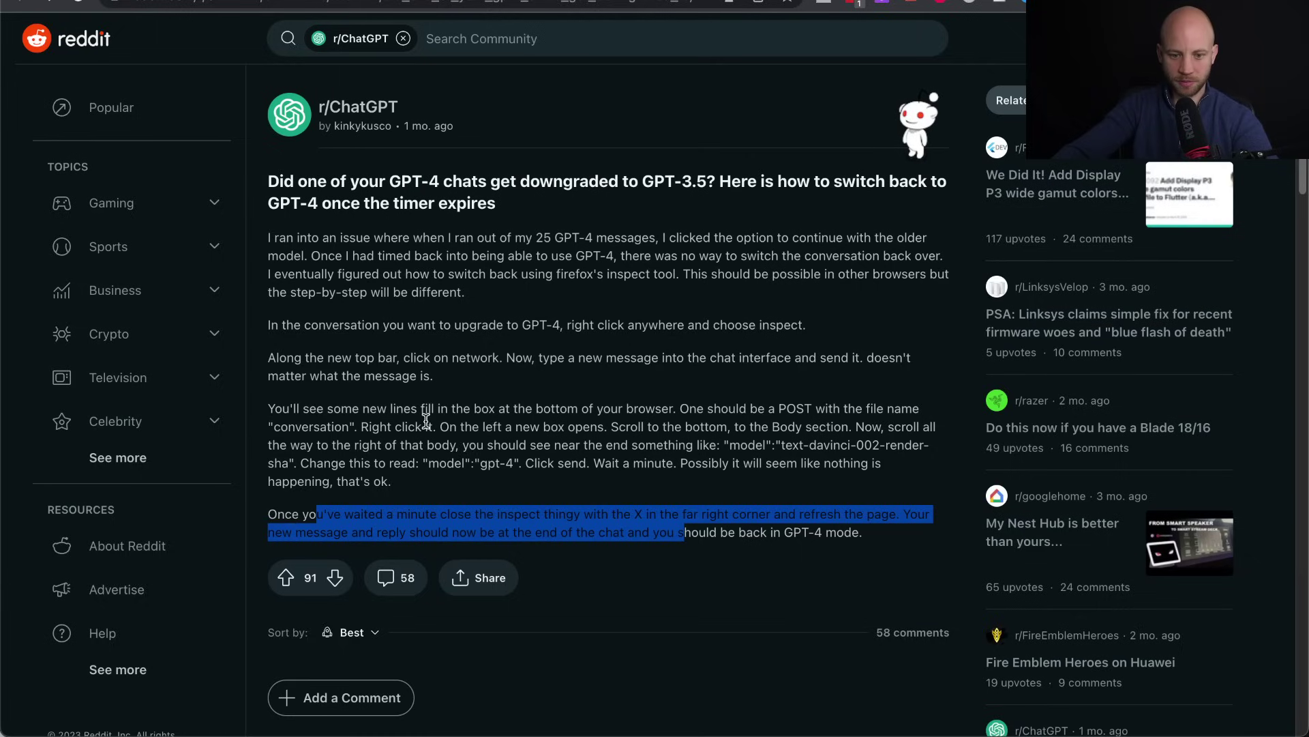
# Copy the model name "gpt-4" from the instructions in the Reddit post
pyautogui.click(473, 422)
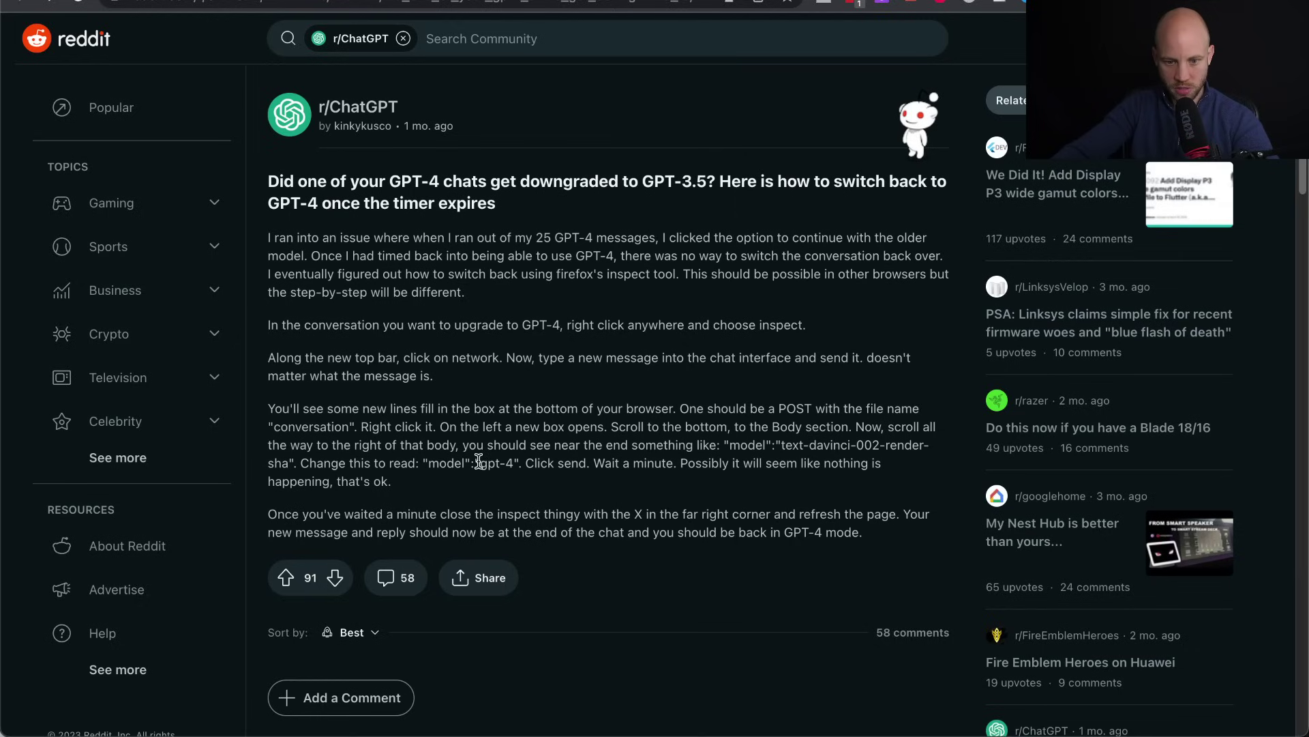
pyautogui.moveTo(481, 462); pyautogui.dragTo(515, 463)
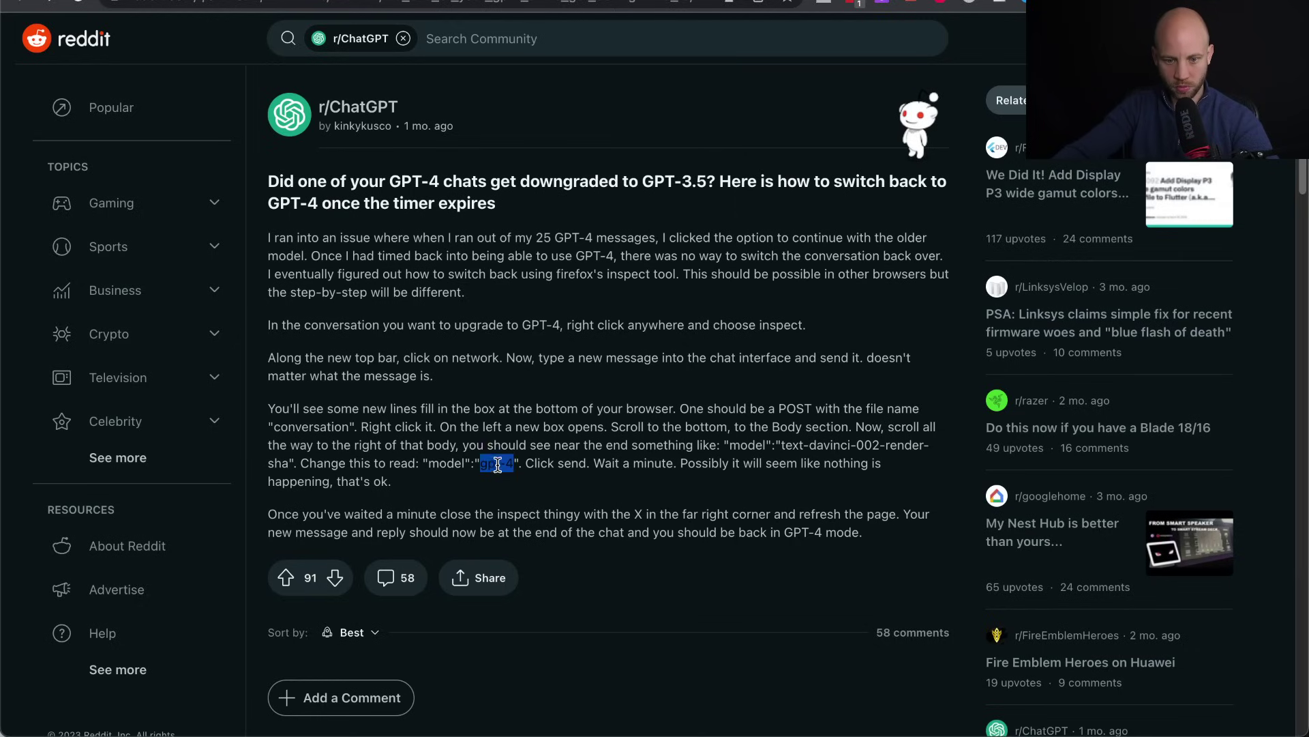
pyautogui.rightClick(500, 464)
pyautogui.click(504, 489)
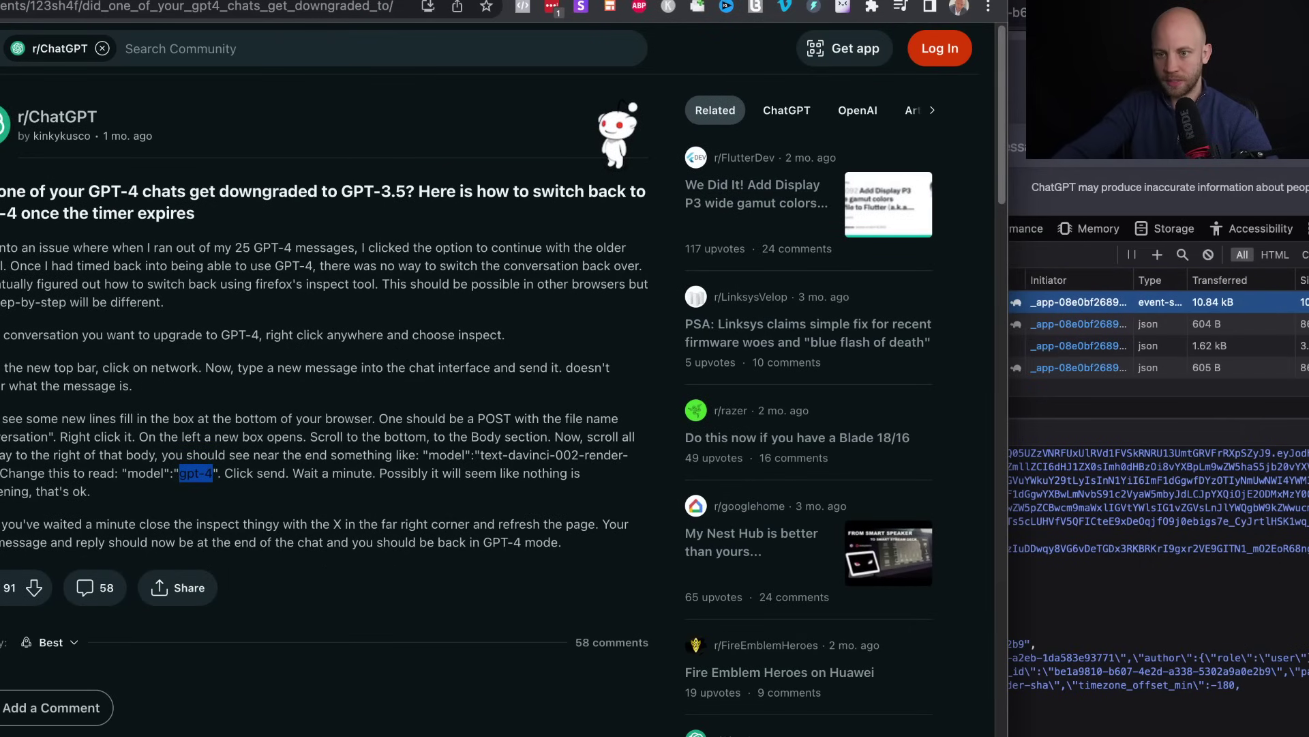
# Back in Firefox, try to replace the model value in the request body with the copied name, and undo the deletion
pyautogui.press('super+Tab')
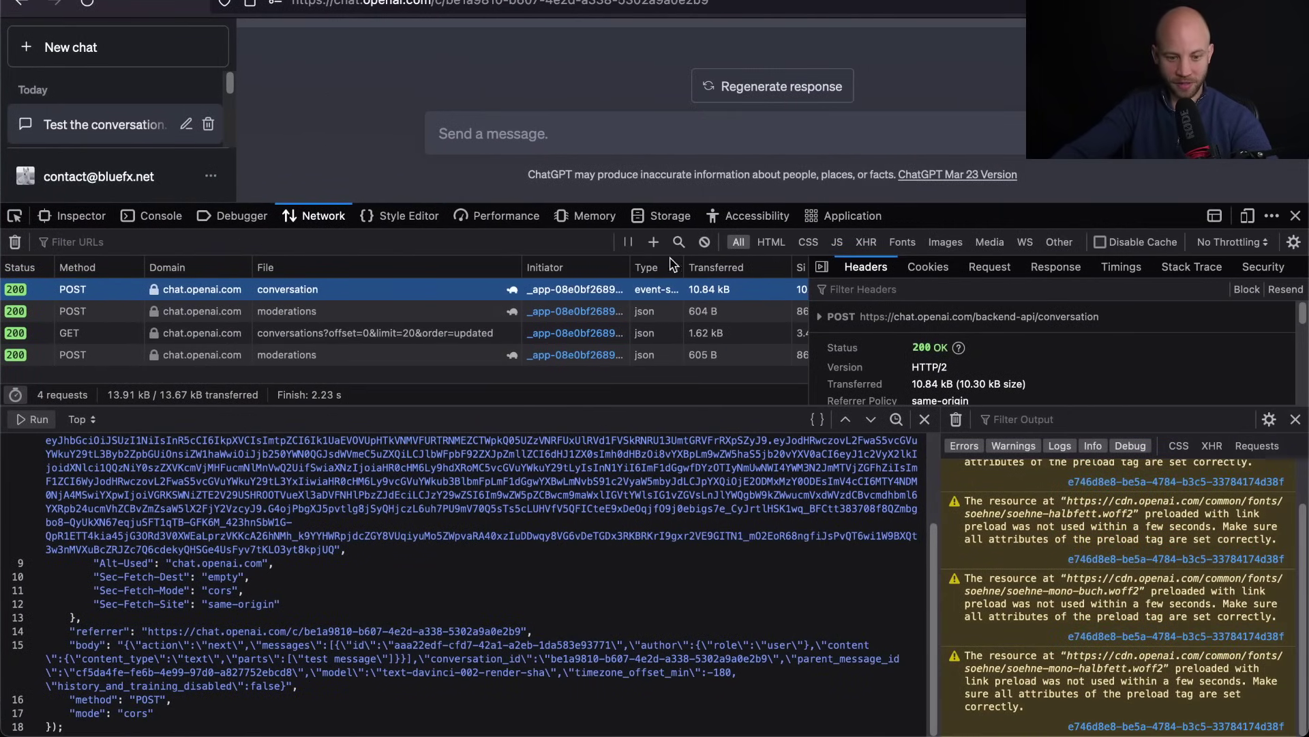
pyautogui.click(554, 672)
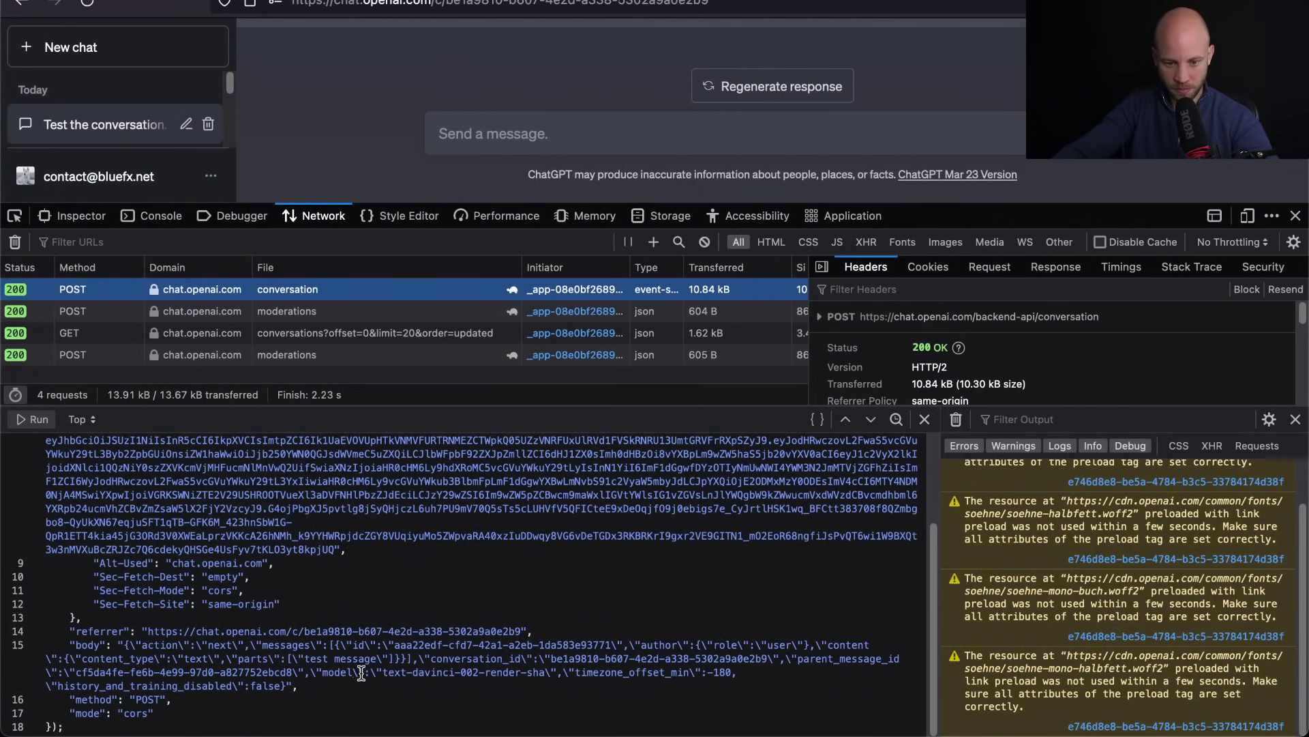
pyautogui.moveTo(384, 672); pyautogui.dragTo(546, 672)
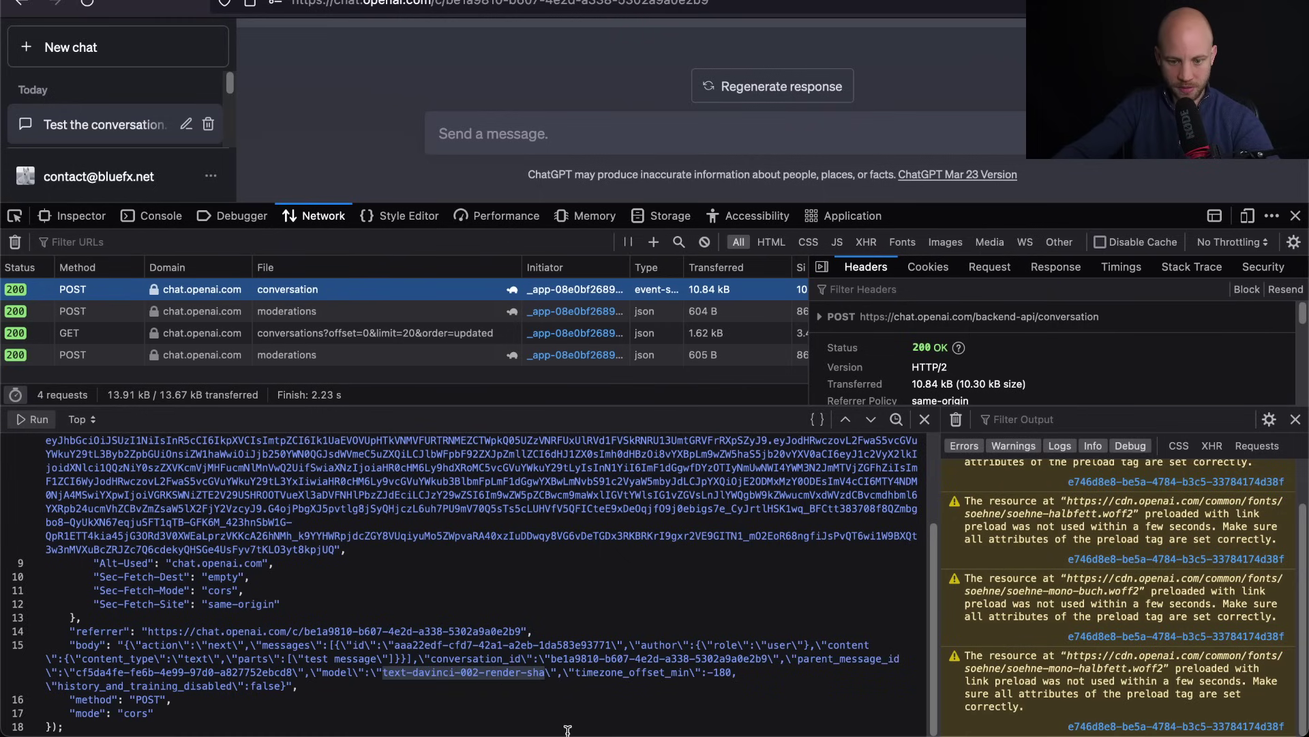
pyautogui.press('BackSpace')
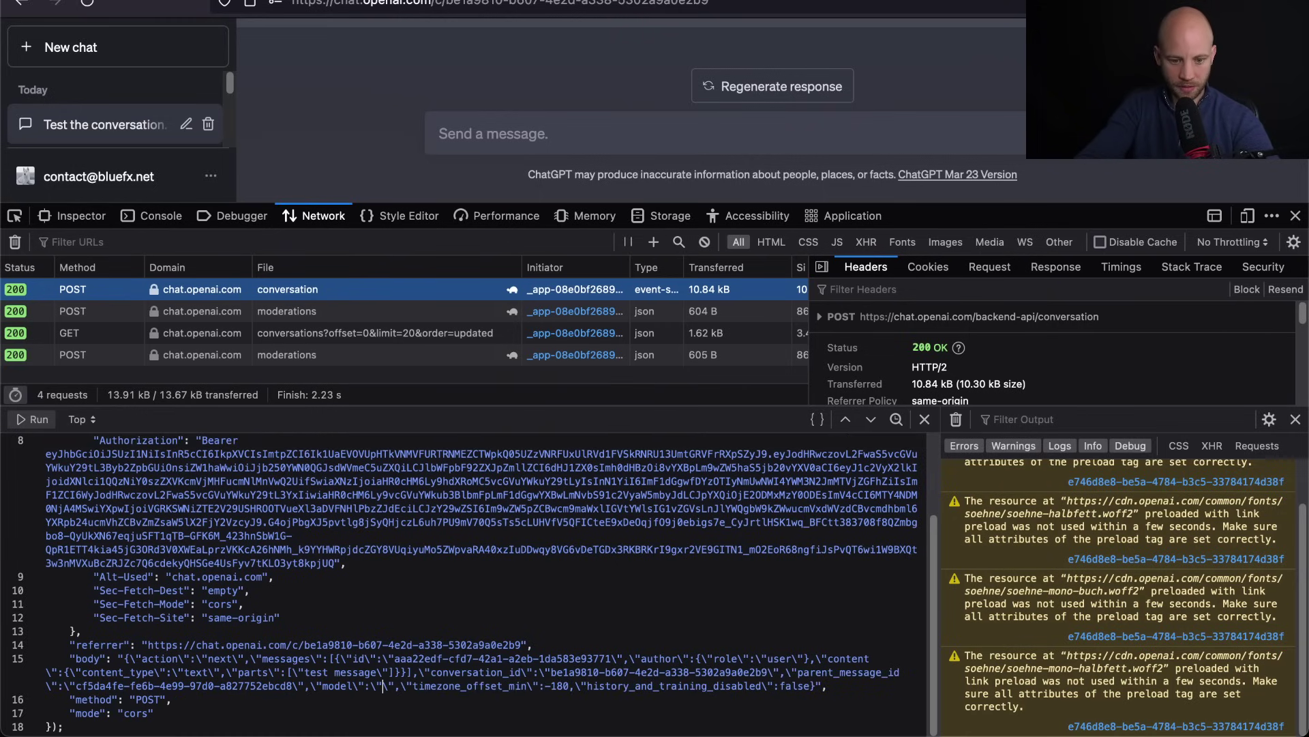
pyautogui.press('super+v')
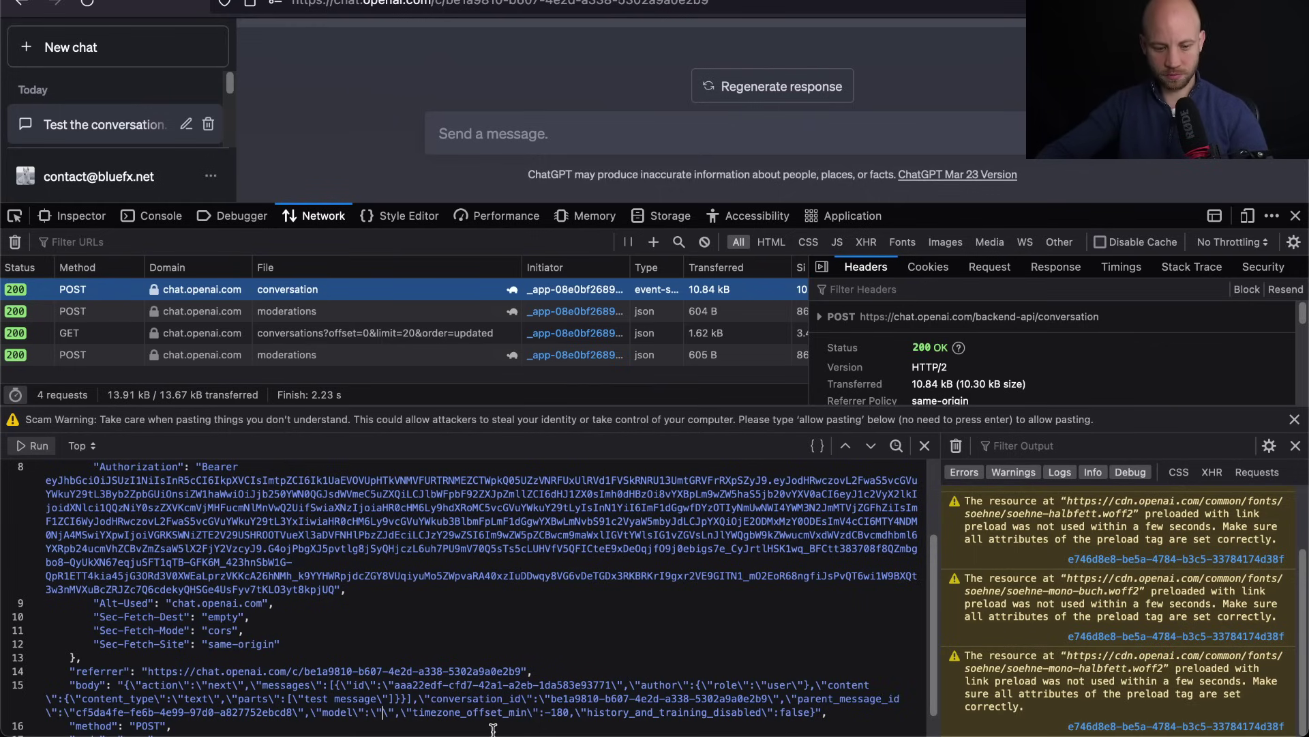
pyautogui.press('super+z')
# Set the model value in the request body to gpt-4 and run the edited fetch call
pyautogui.scroll(-1, 490, 675)
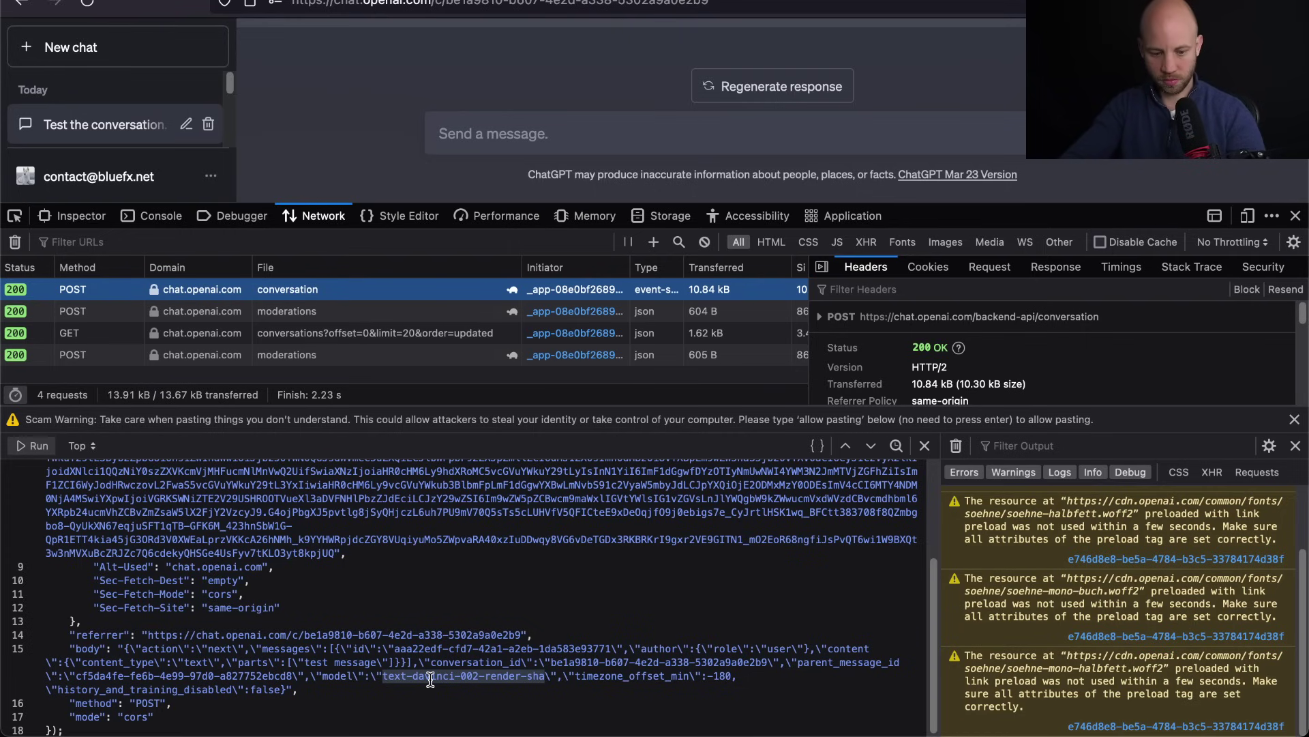
pyautogui.write('gpt')
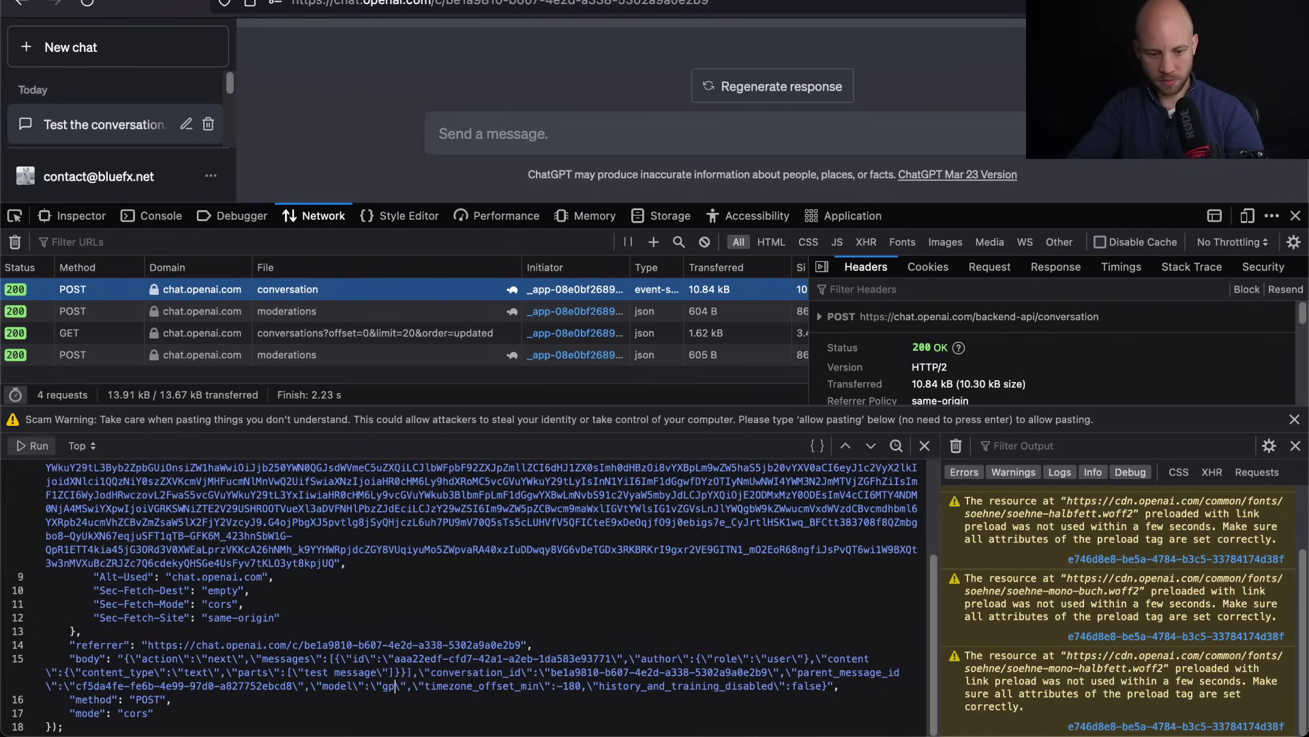
pyautogui.write('-4')
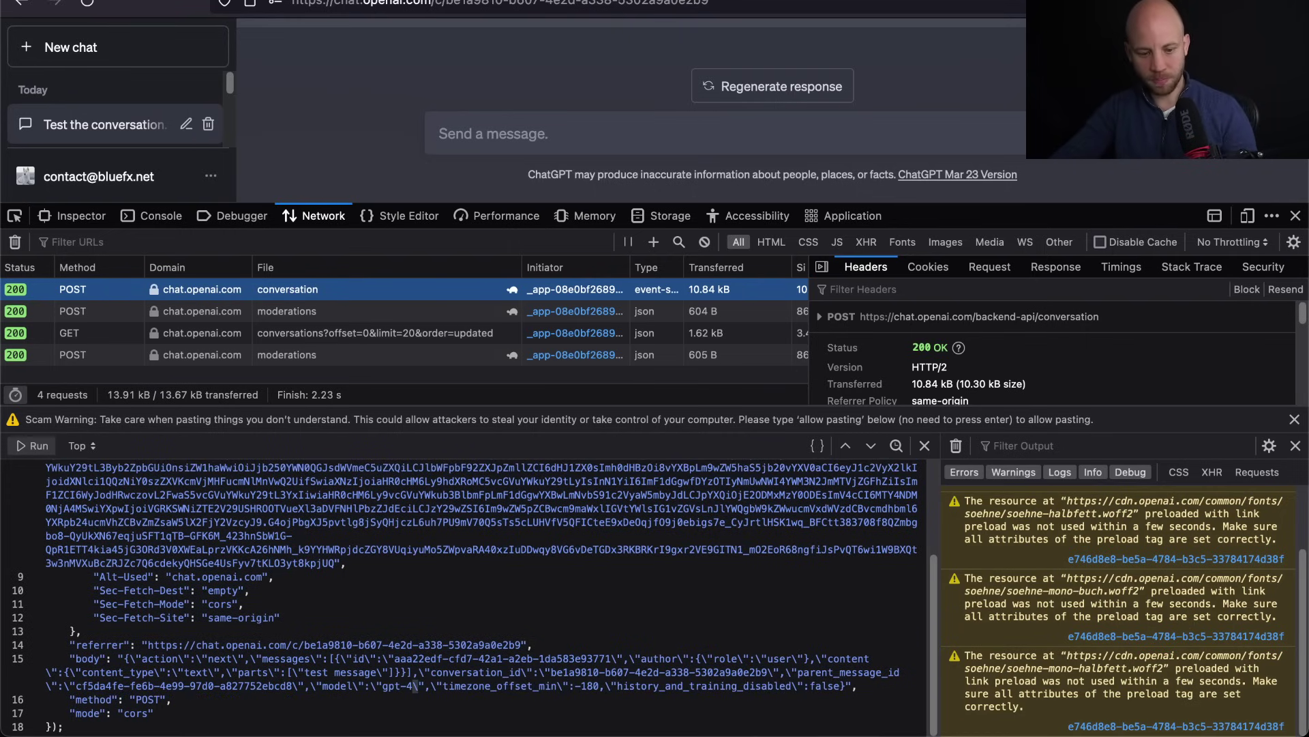
pyautogui.click(437, 685)
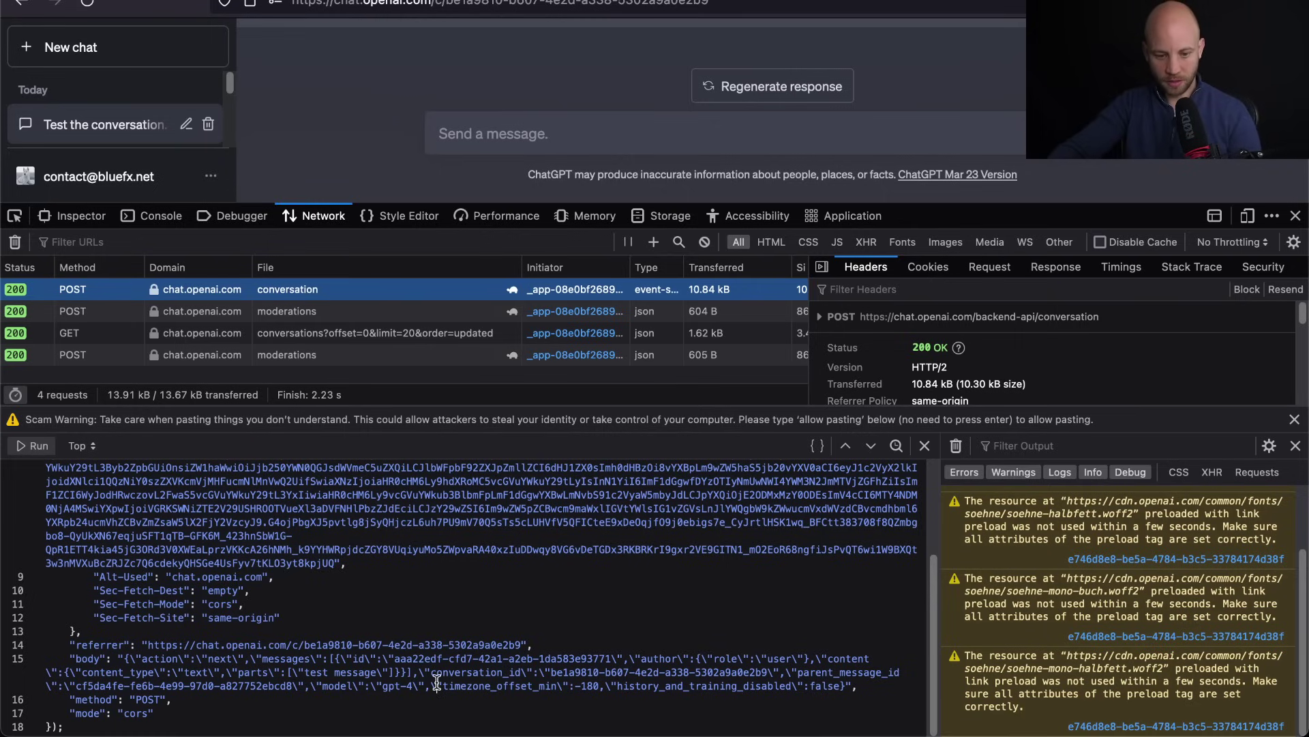
pyautogui.click(33, 450)
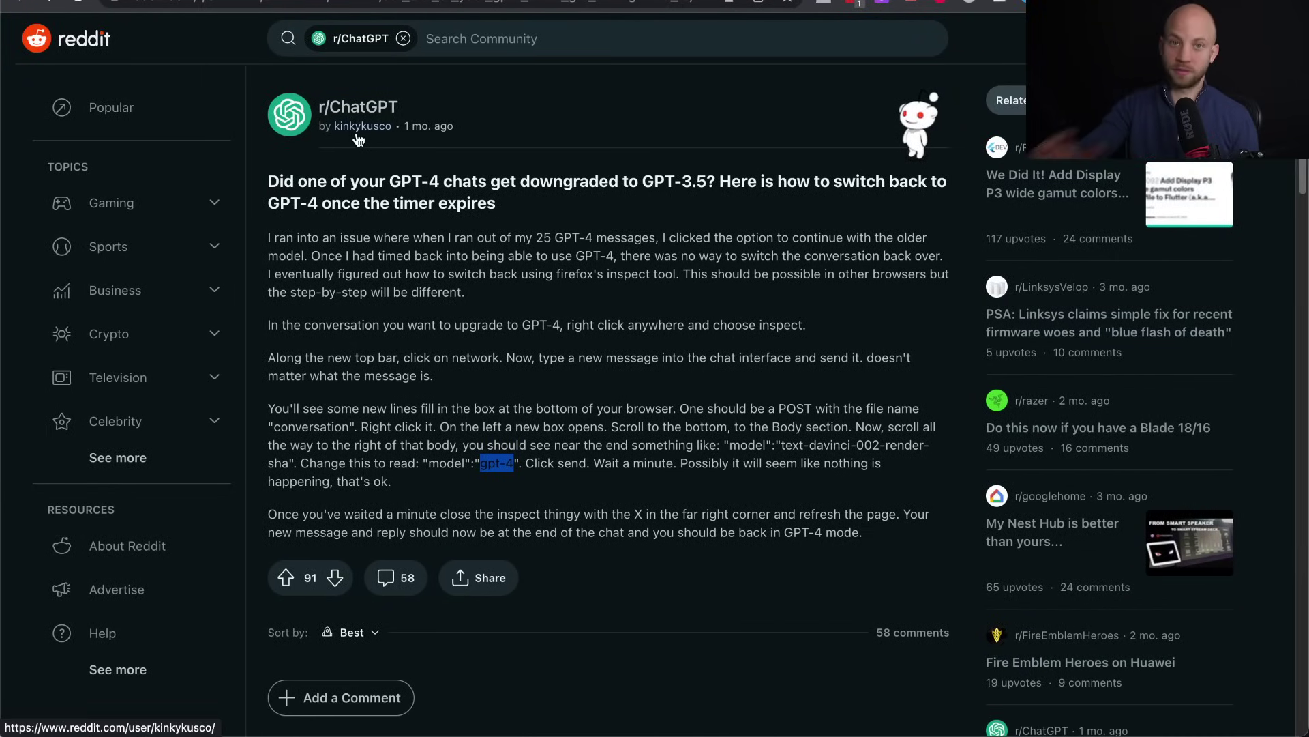
# Return to the ChatGPT window, close the developer tools and reload the conversation page
pyautogui.moveTo(358, 139)
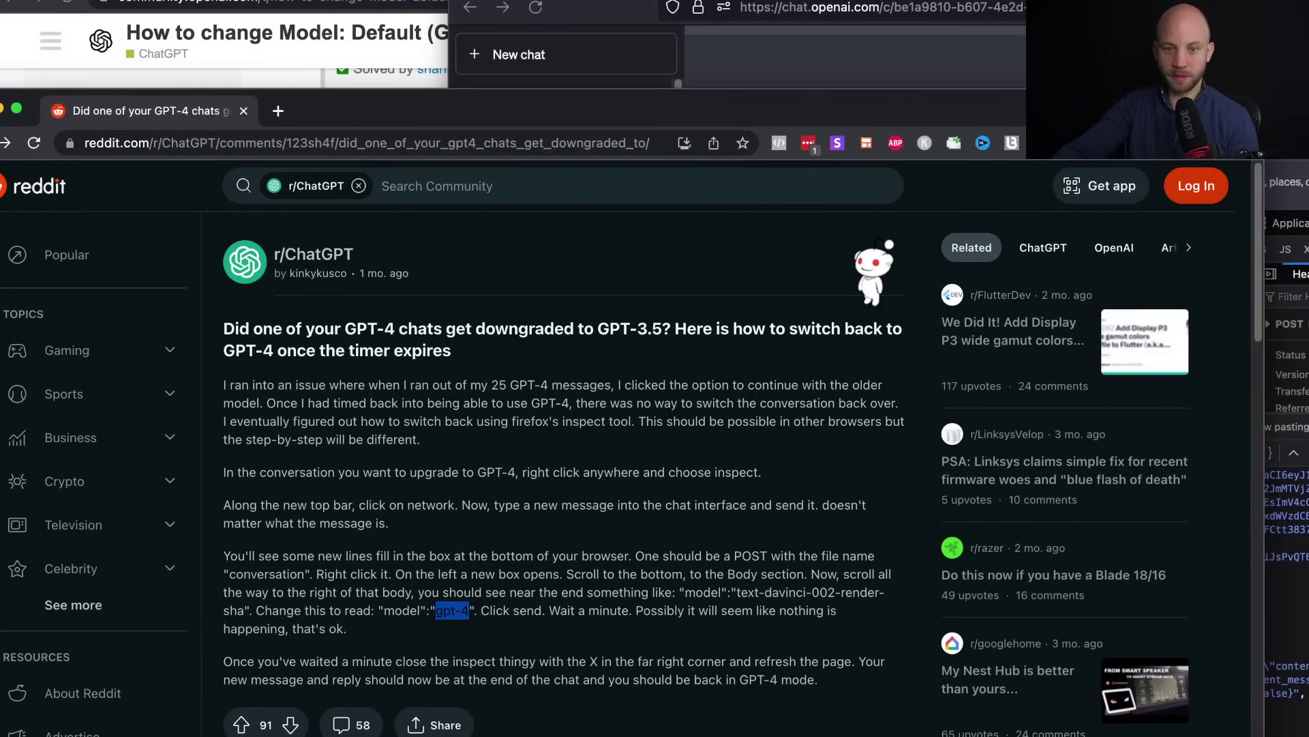
pyautogui.click(564, 3)
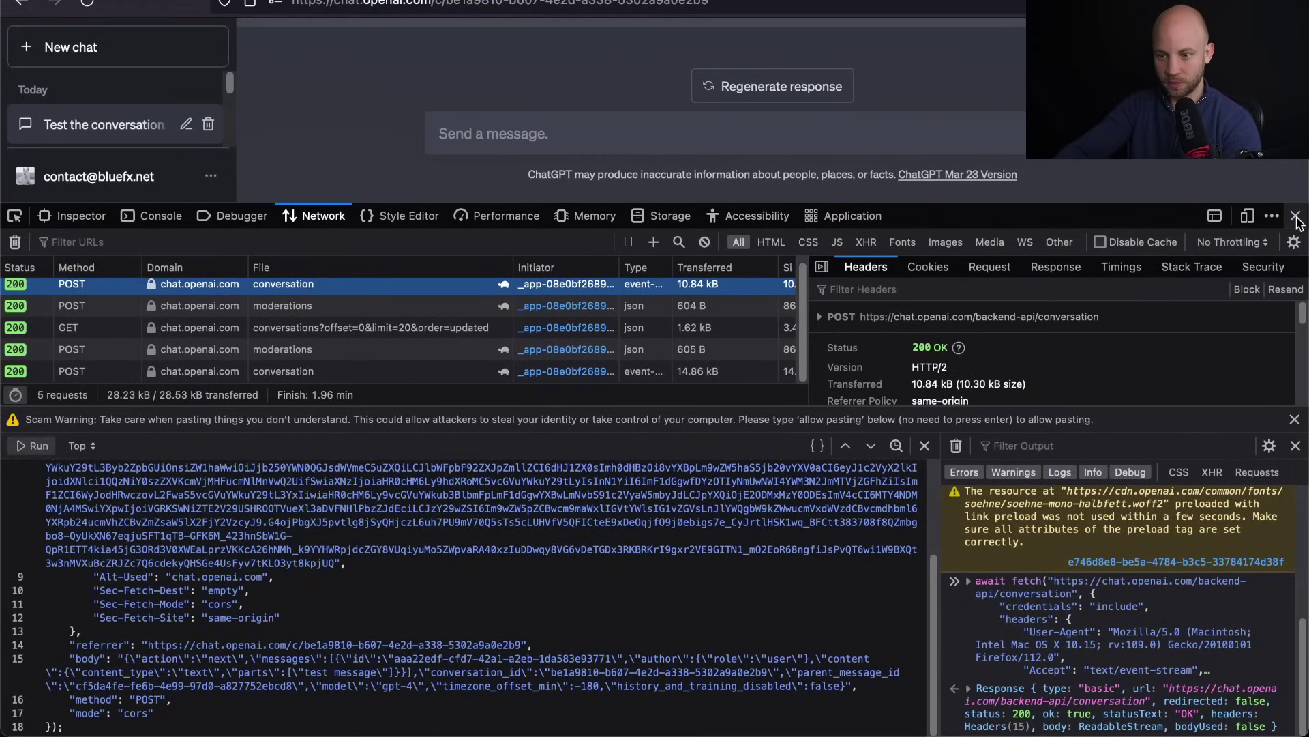
pyautogui.click(1296, 216)
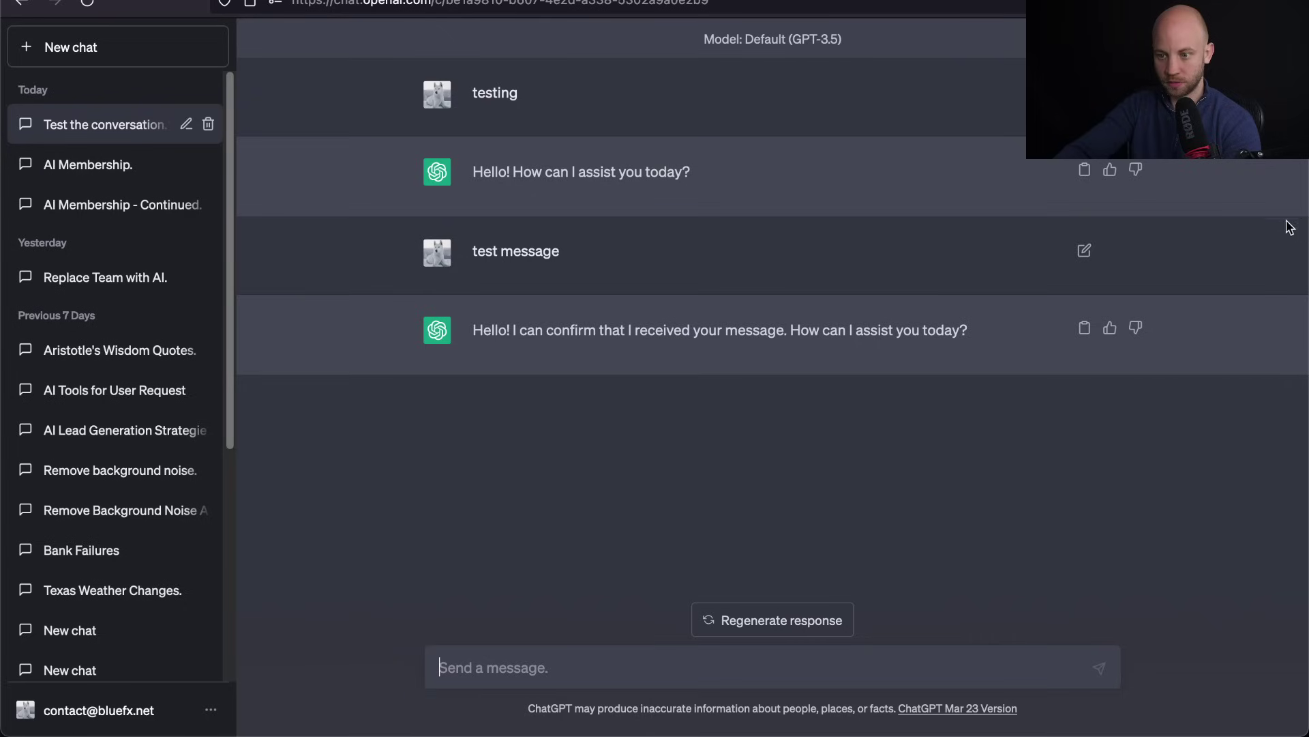
pyautogui.click(83, 8)
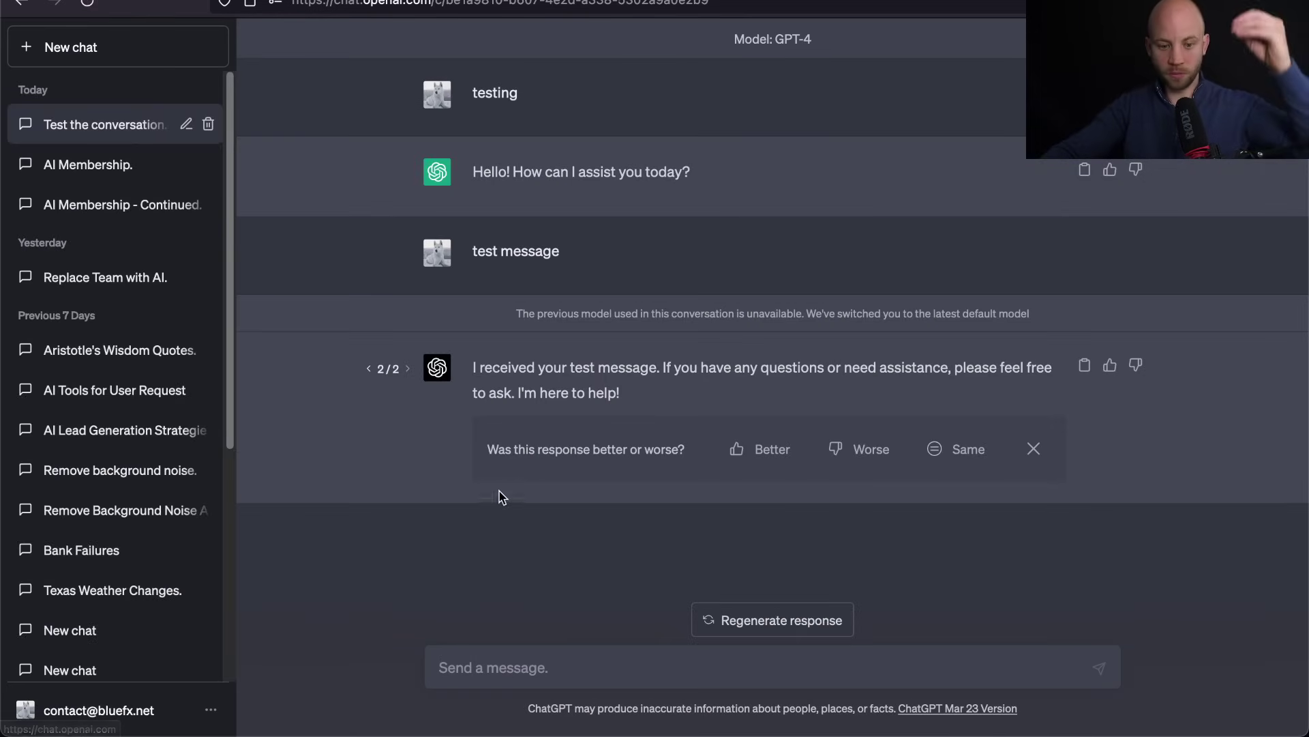
# Send the message "are you ready to answer gpt4 questions?" in the reloaded conversation
pyautogui.click(576, 660)
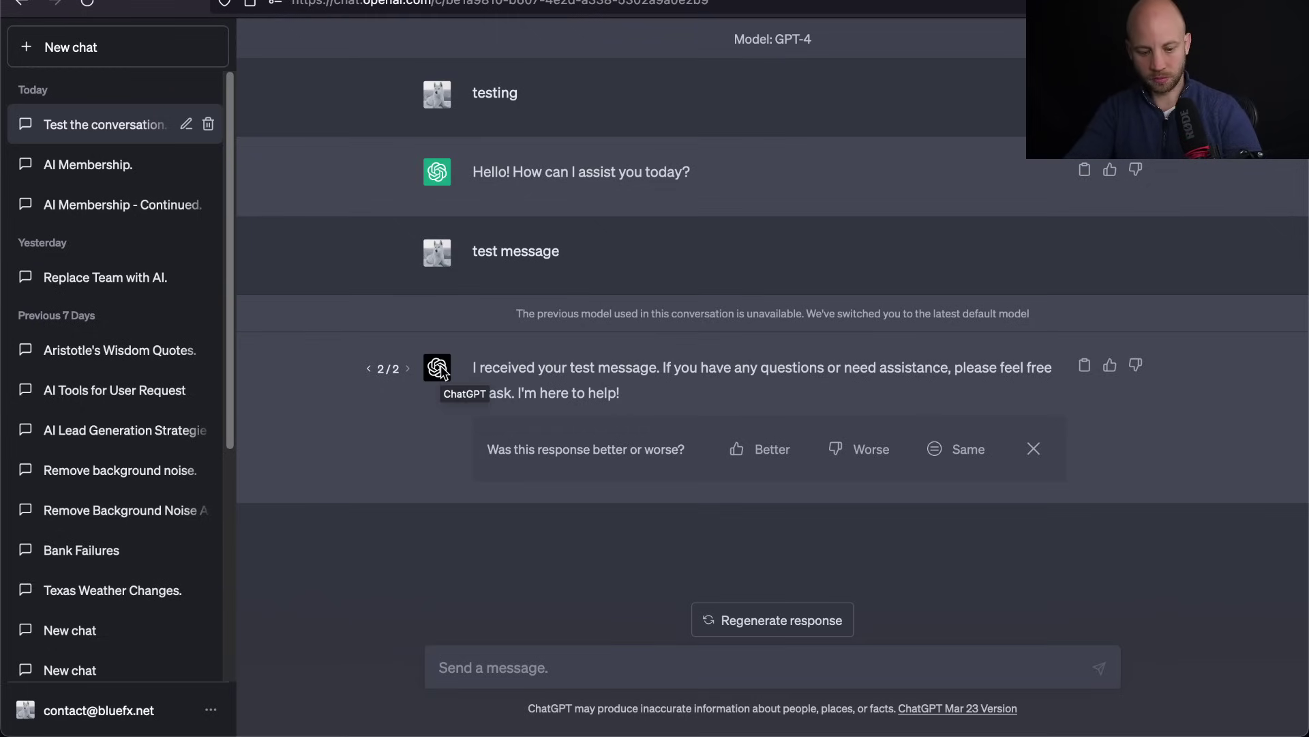
pyautogui.write('are you ')
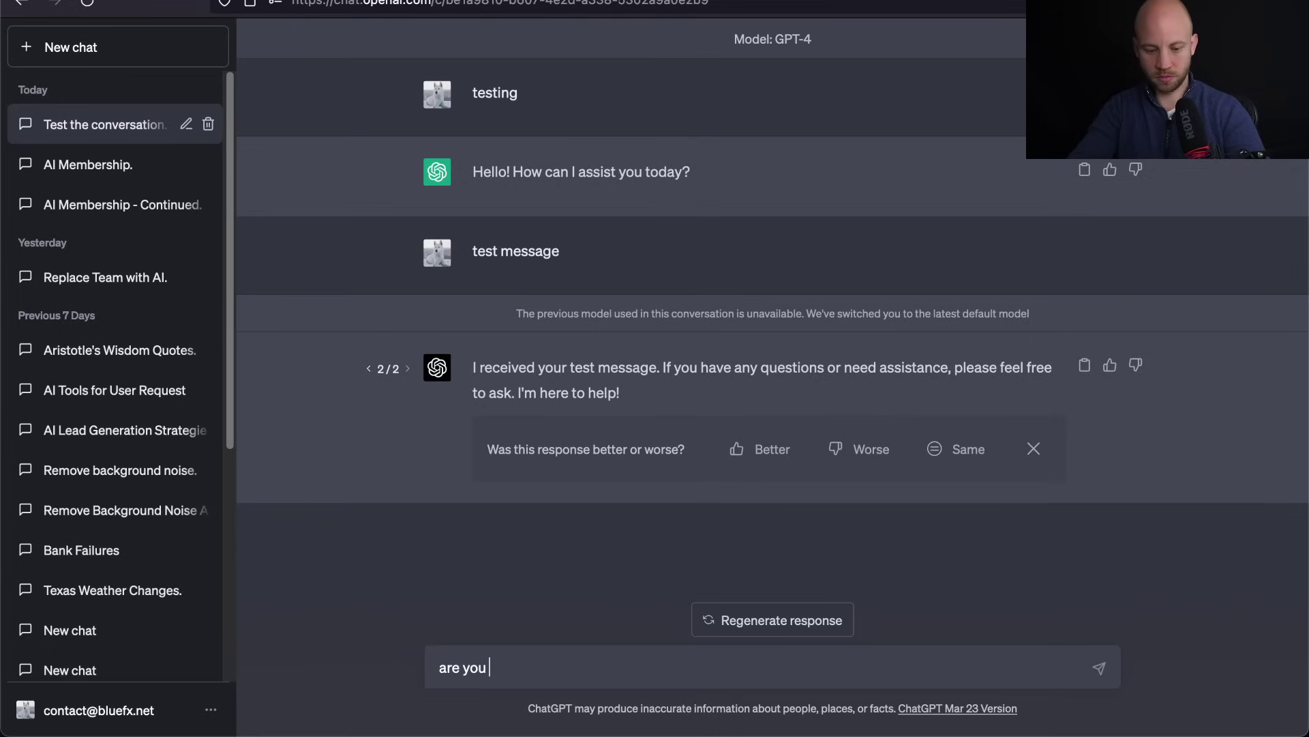
pyautogui.write('ready to an')
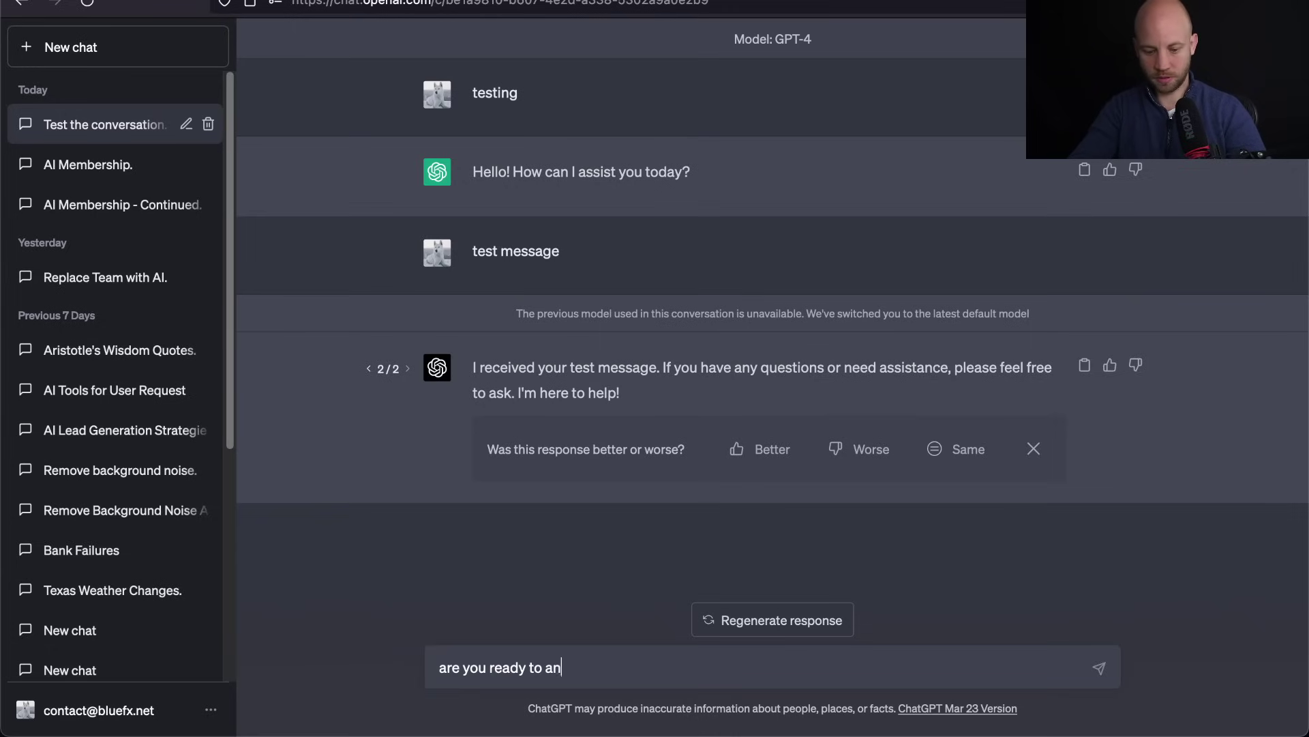
pyautogui.write('swer g')
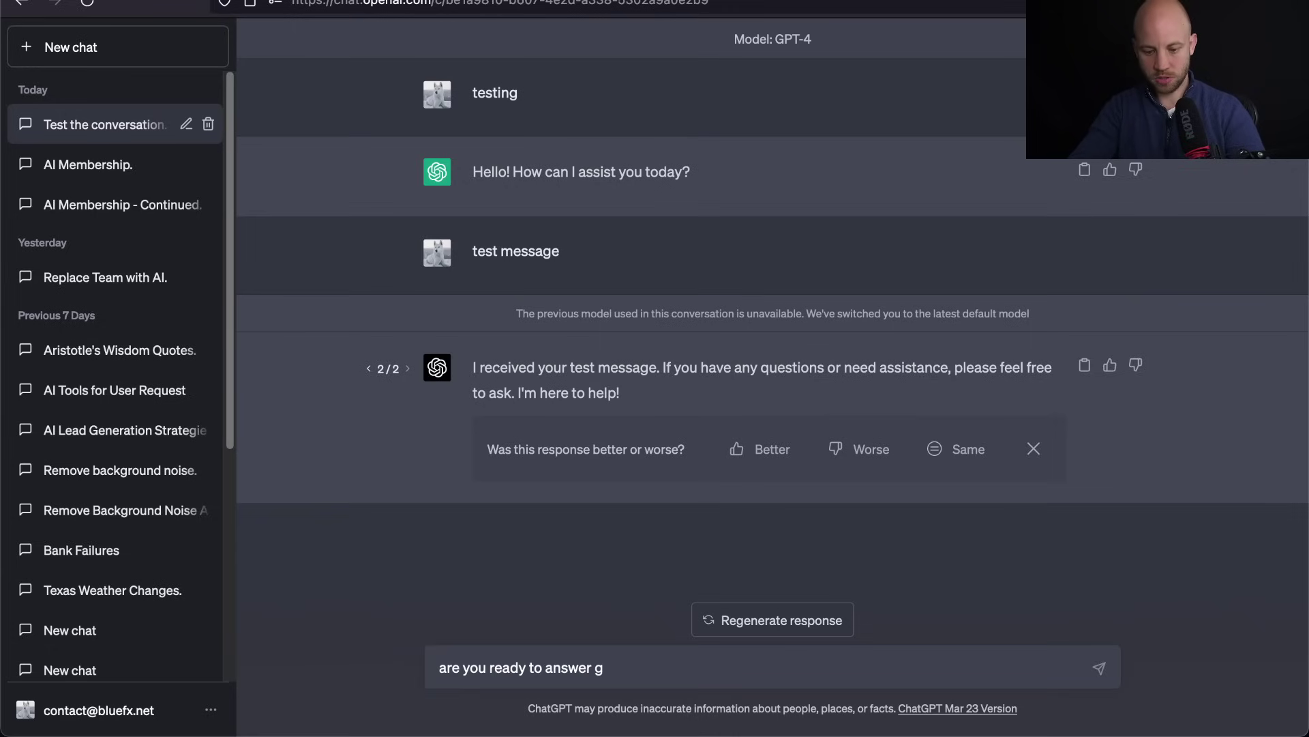
pyautogui.write('pt4 q')
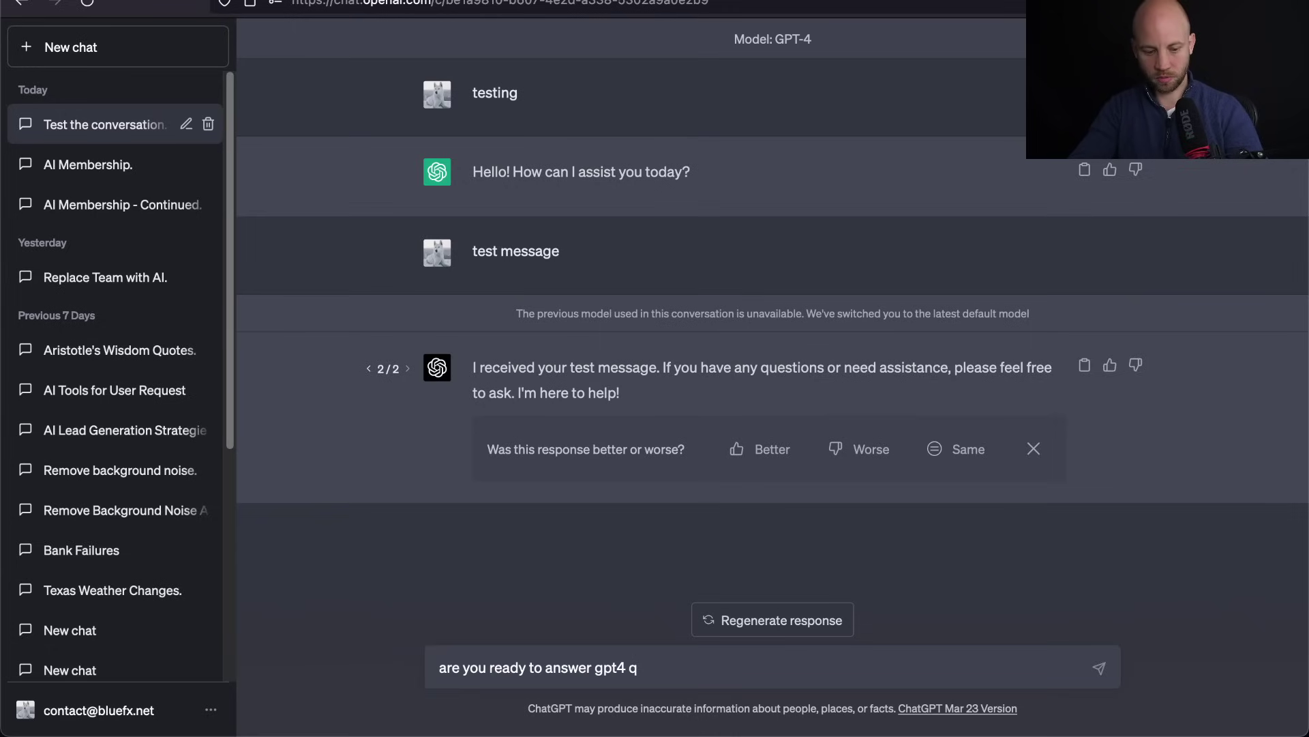
pyautogui.write('uestions?')
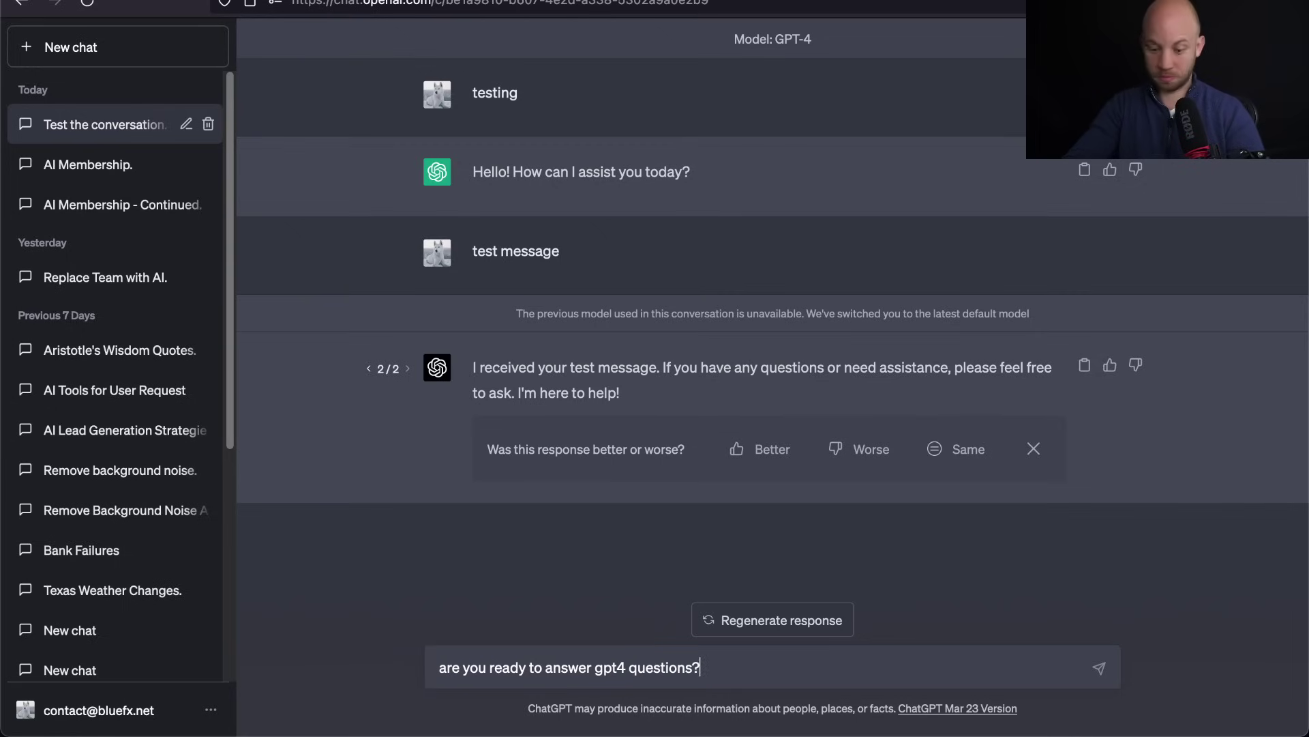
pyautogui.press('Return')
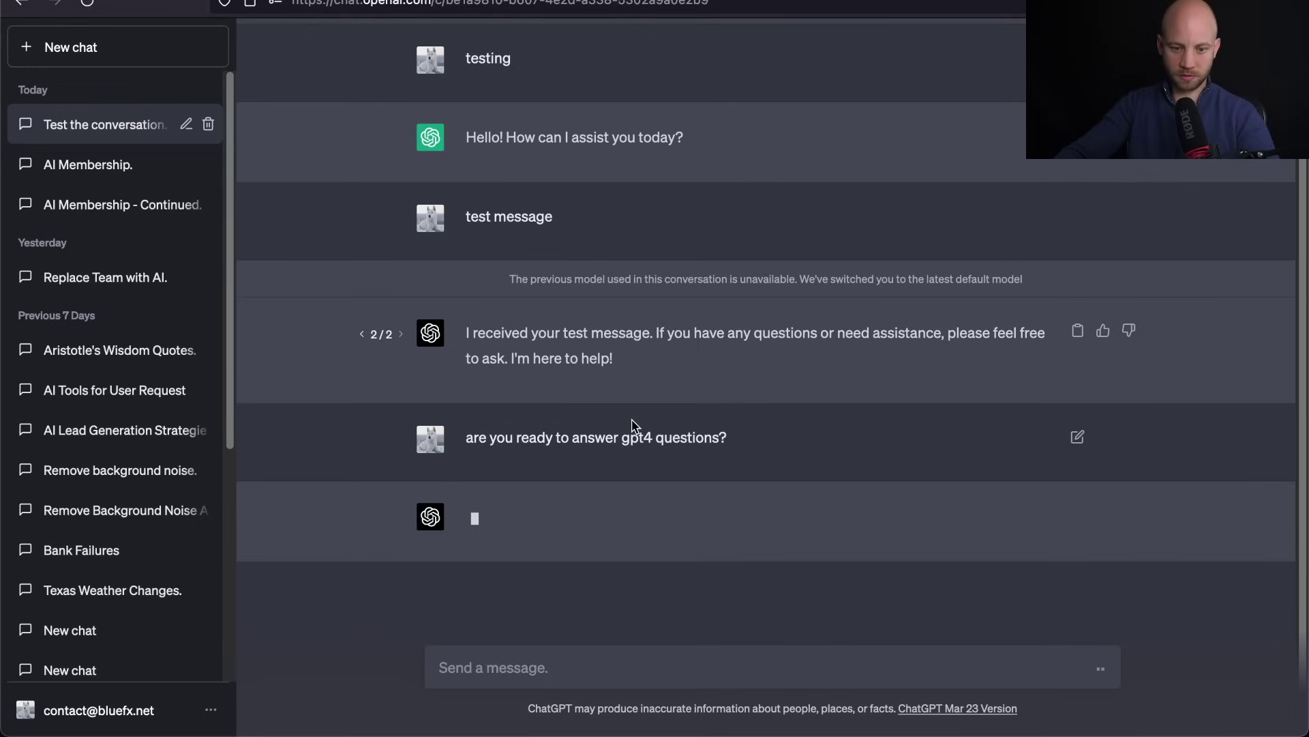